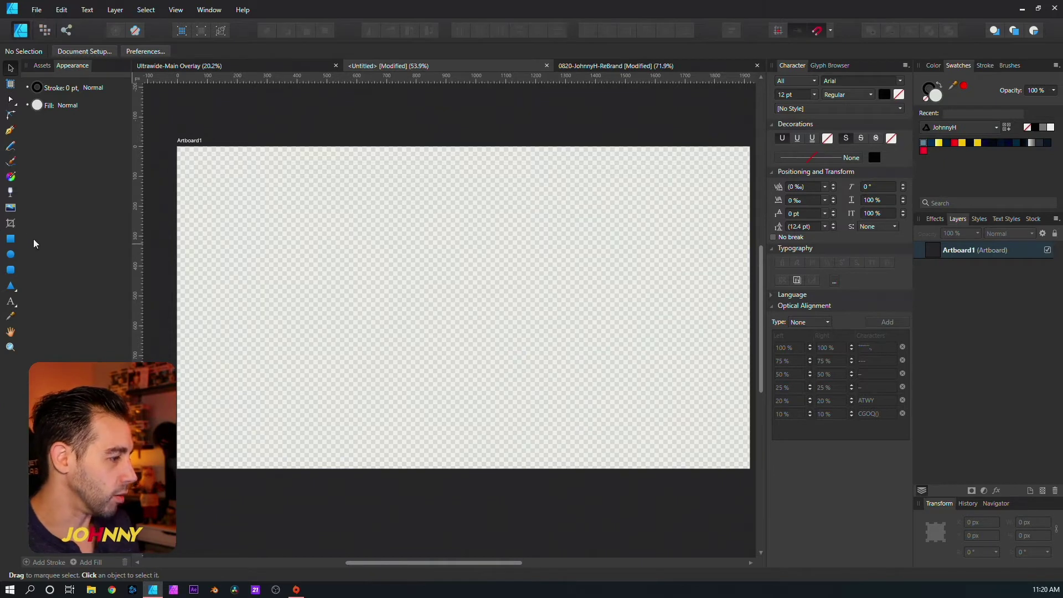
Step: Draw a rectangle on the artboard and set its size to 1280 px wide by 720 px high
left_click(11, 239)
left_click_drag(277, 217, 519, 341)
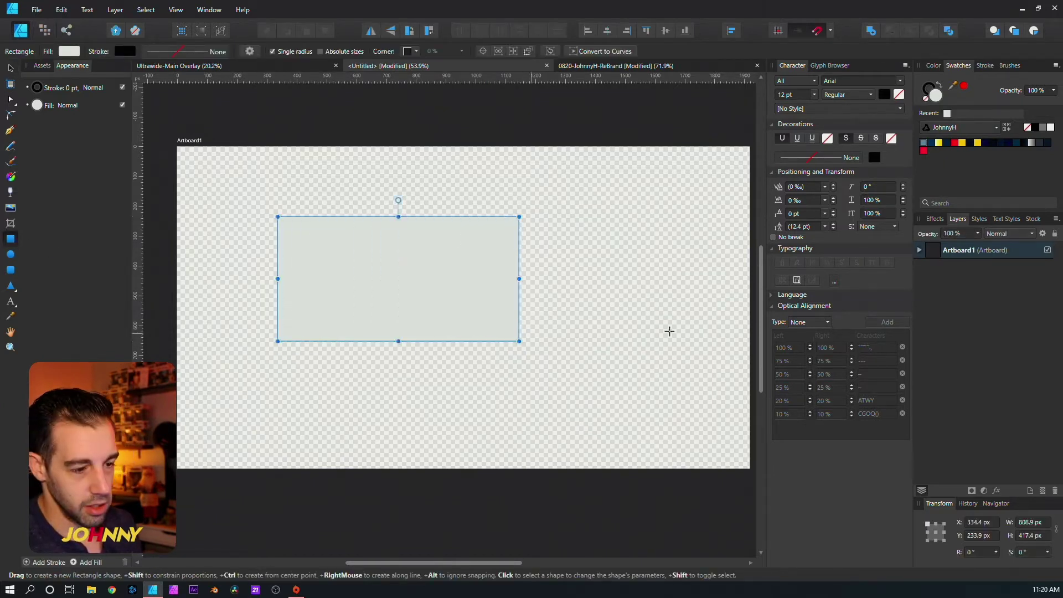
left_click(1029, 524)
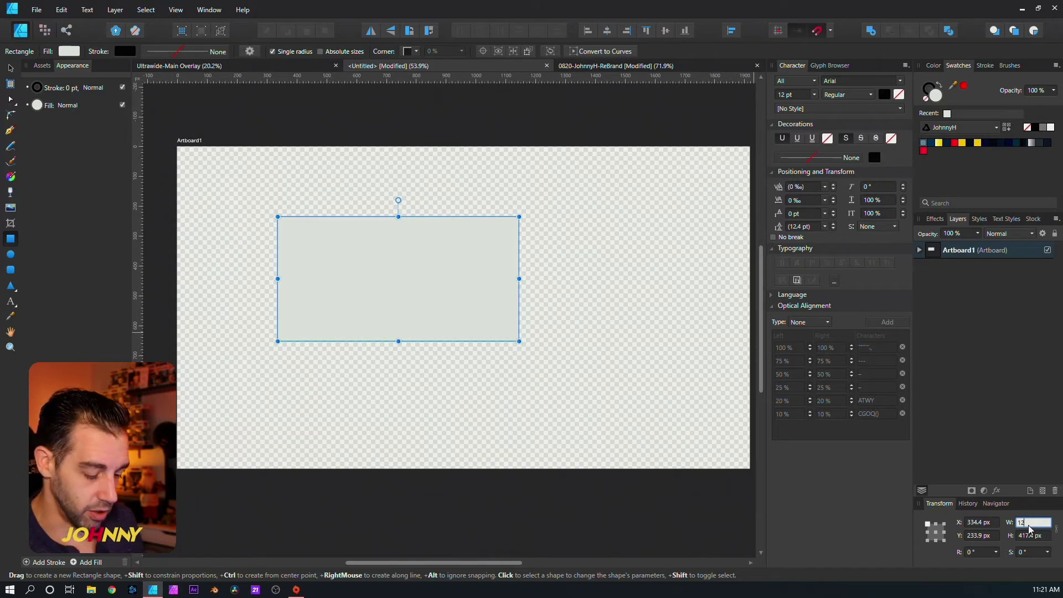
key("Tab")
type("720")
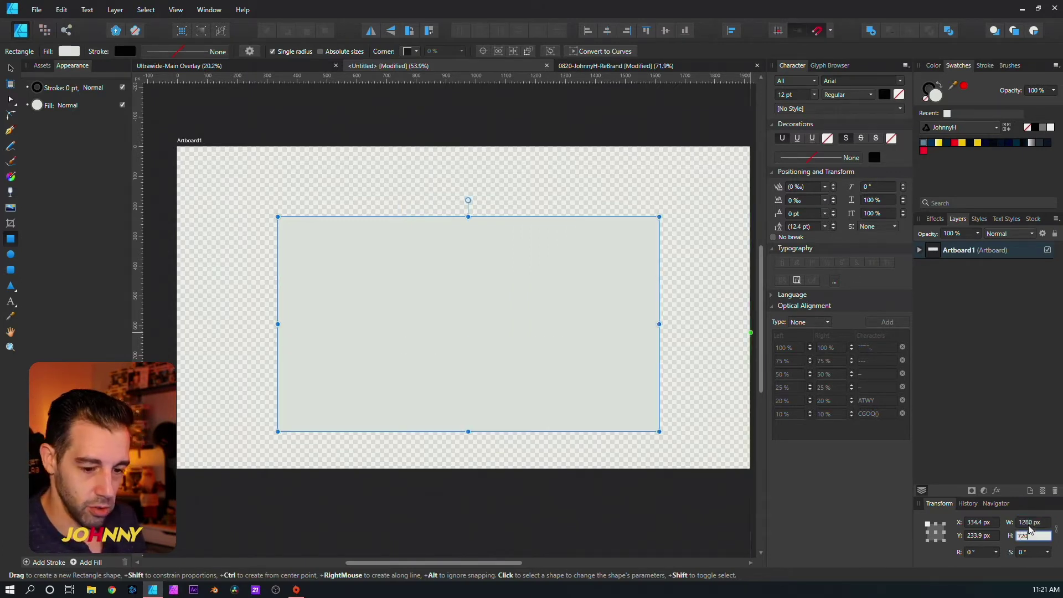
key("Return")
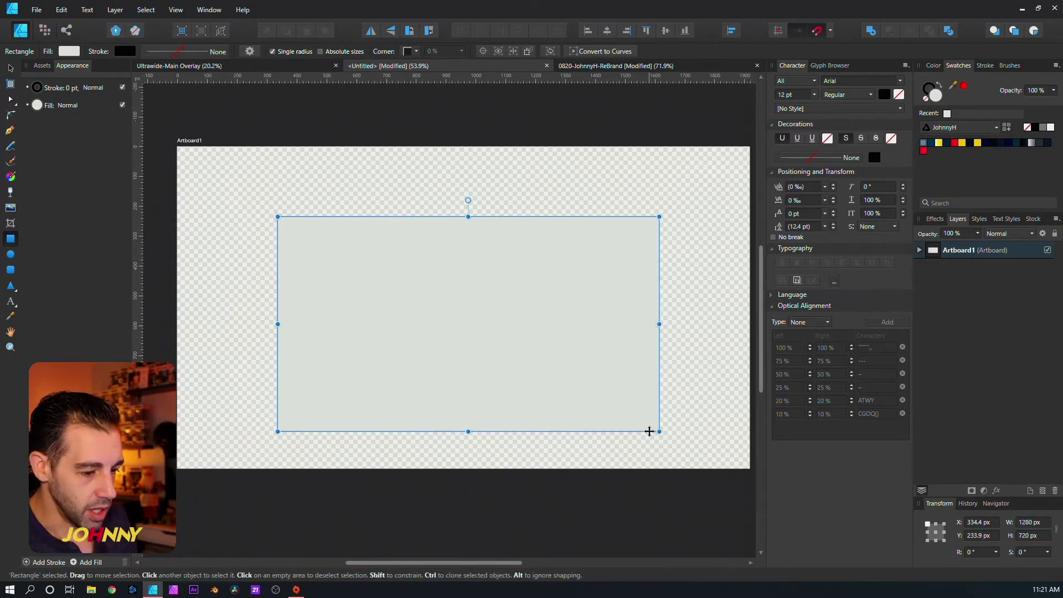
Step: Scale the rectangle down proportionally to about 497 × 280 px and place it near the artboard's left edge, slightly below mid-height
left_click_drag(660, 432, 427, 324)
key("v")
left_click_drag(396, 267, 303, 328)
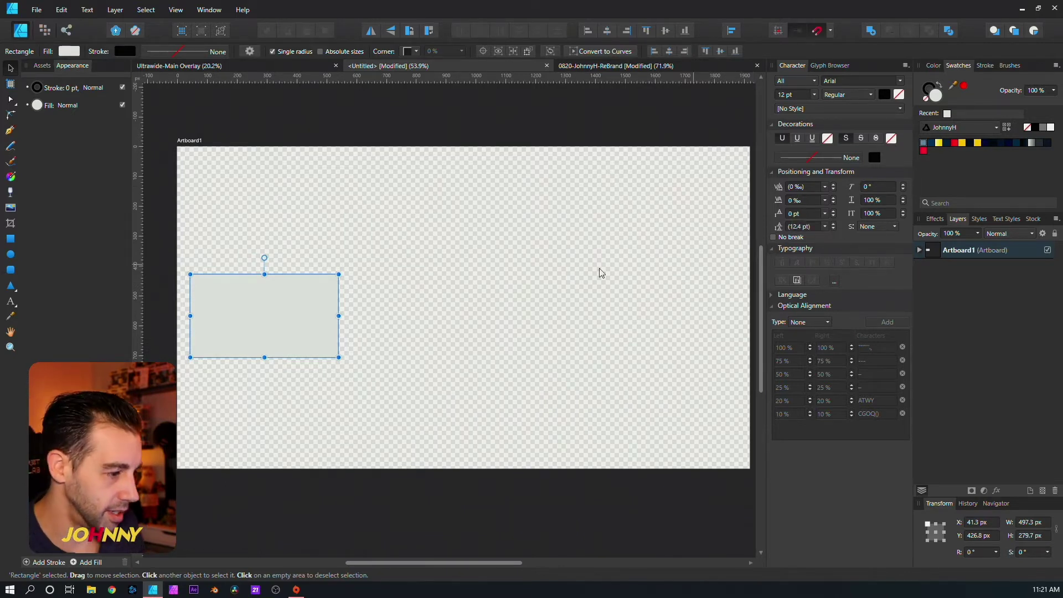
left_click(477, 287)
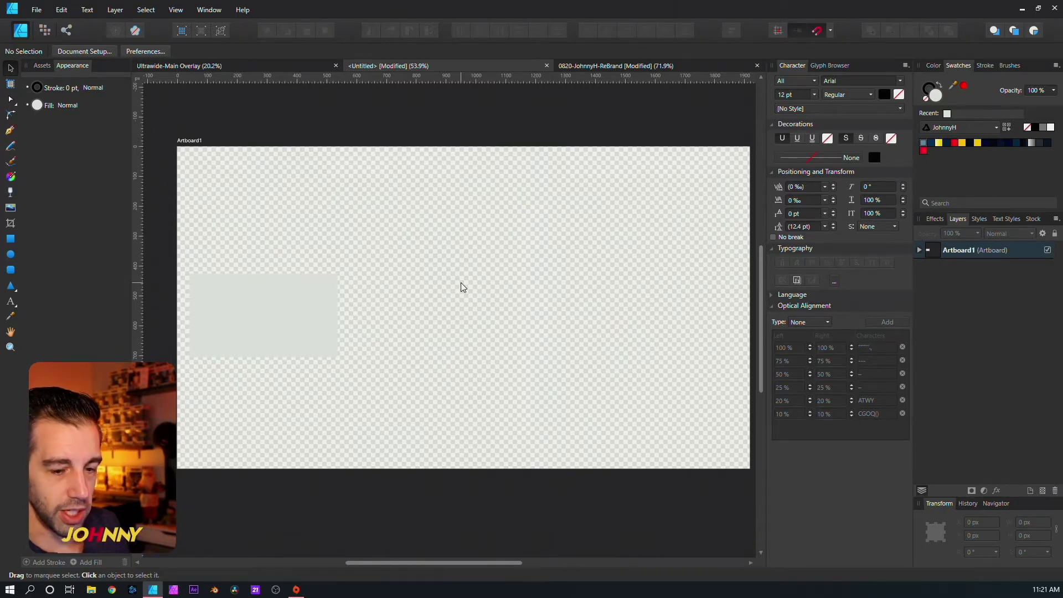
Step: Draw a second rectangle exactly over the first, about 497 × 280 px, and give it a 4.9 pt solid stroke
key("m")
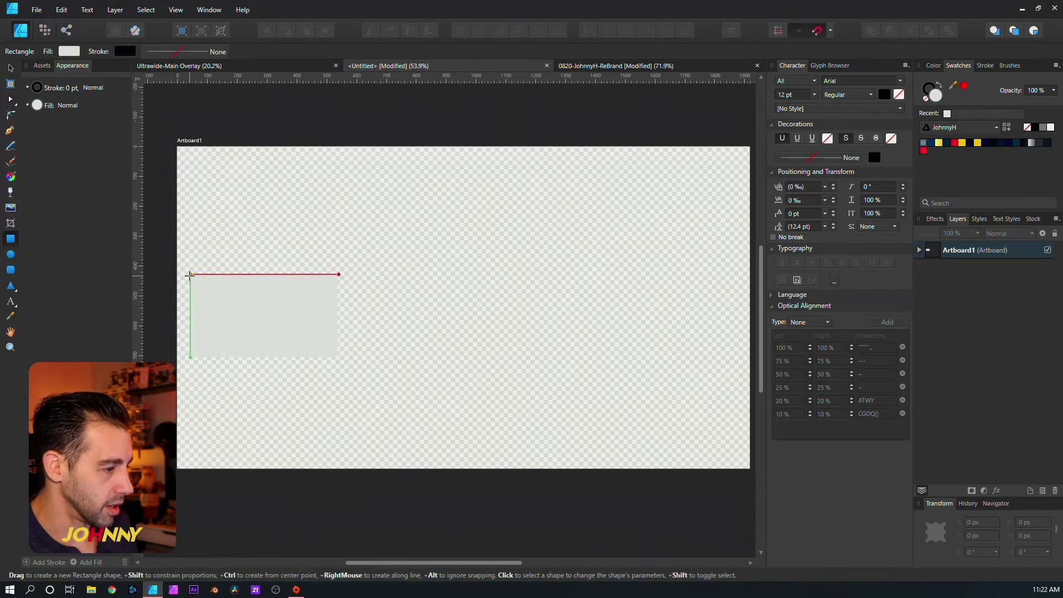
left_click_drag(190, 275, 339, 359)
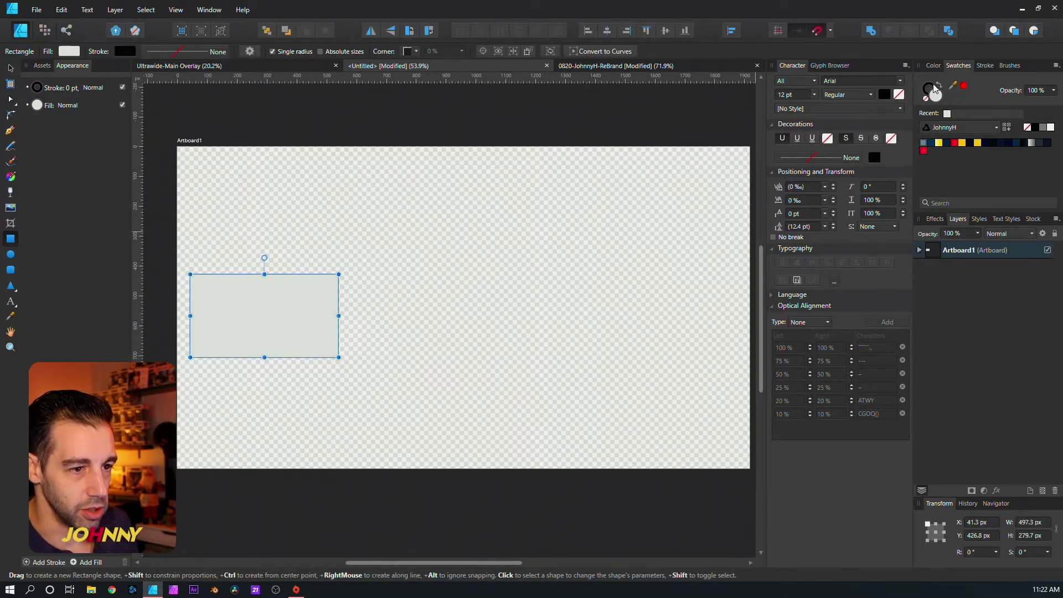
left_click(819, 158)
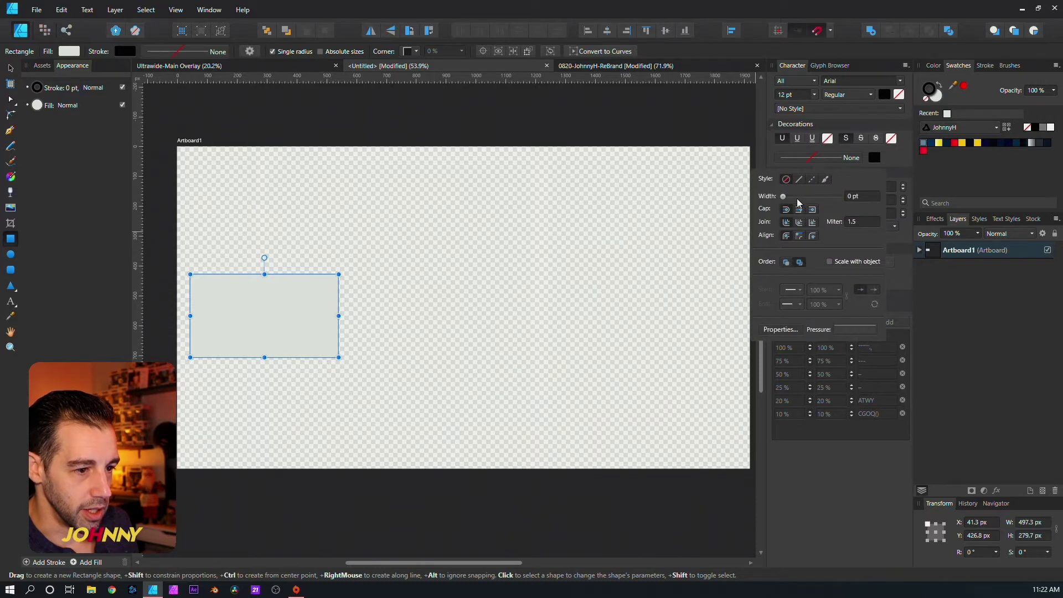
left_click_drag(783, 196, 800, 201)
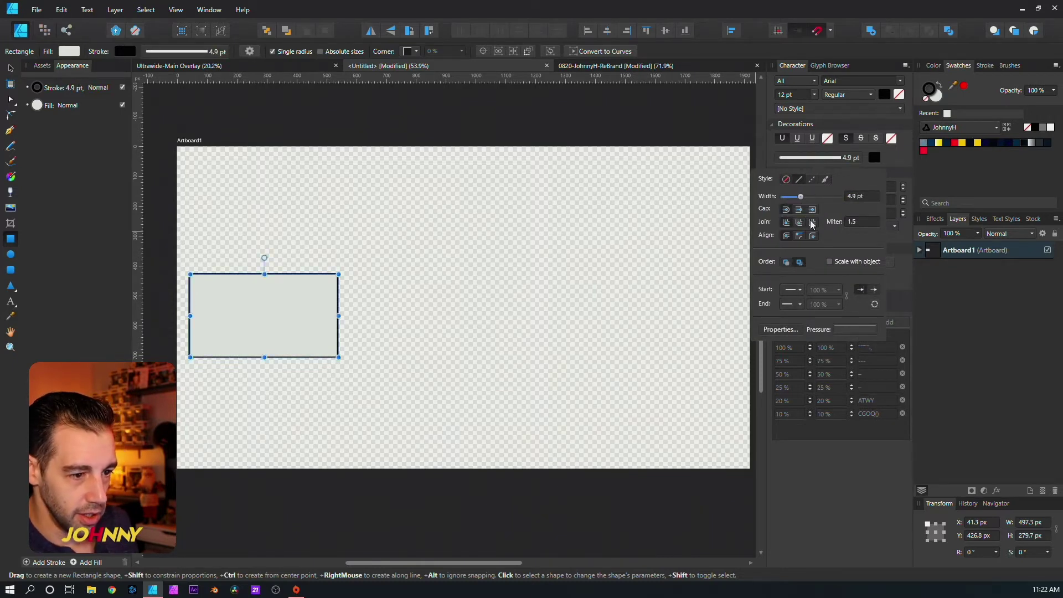
Step: Give the upper rectangle's stroke a miter join with a miter limit of 4
left_click(812, 223)
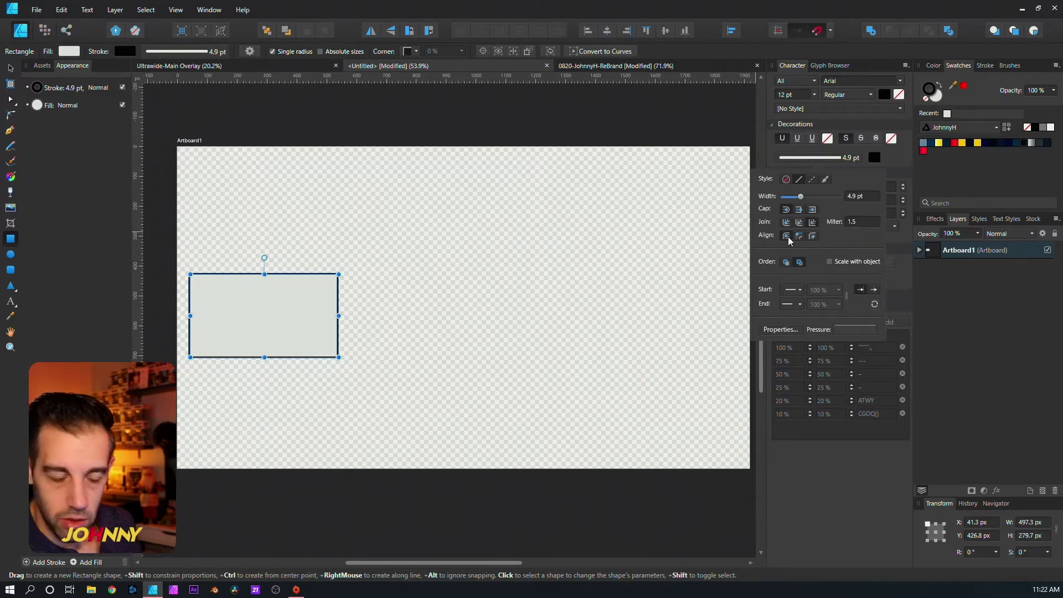
scroll(247, 328, "up", 3)
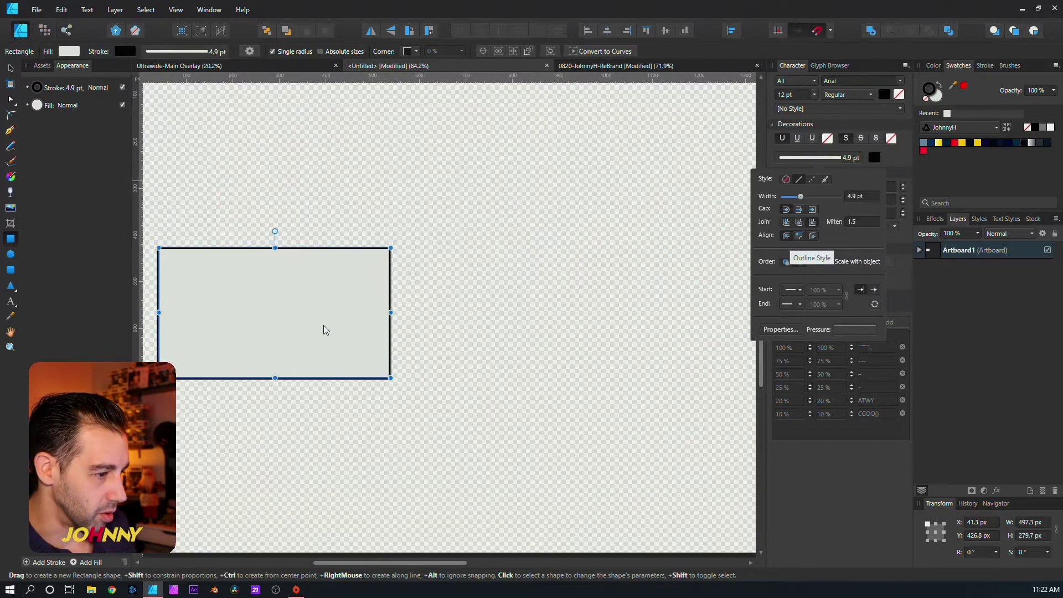
left_click(859, 220)
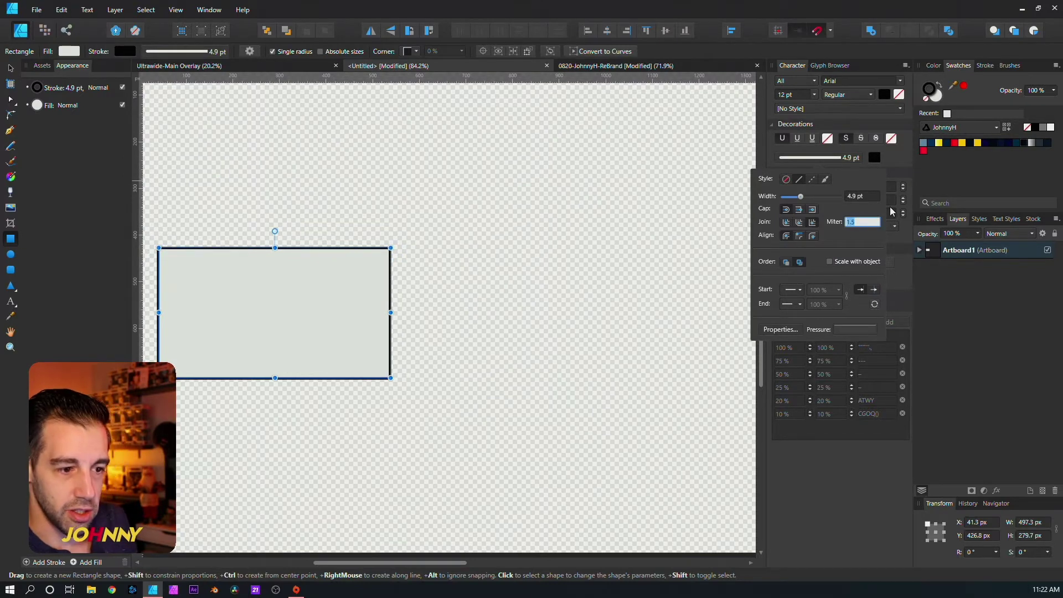
type("4")
key("Return")
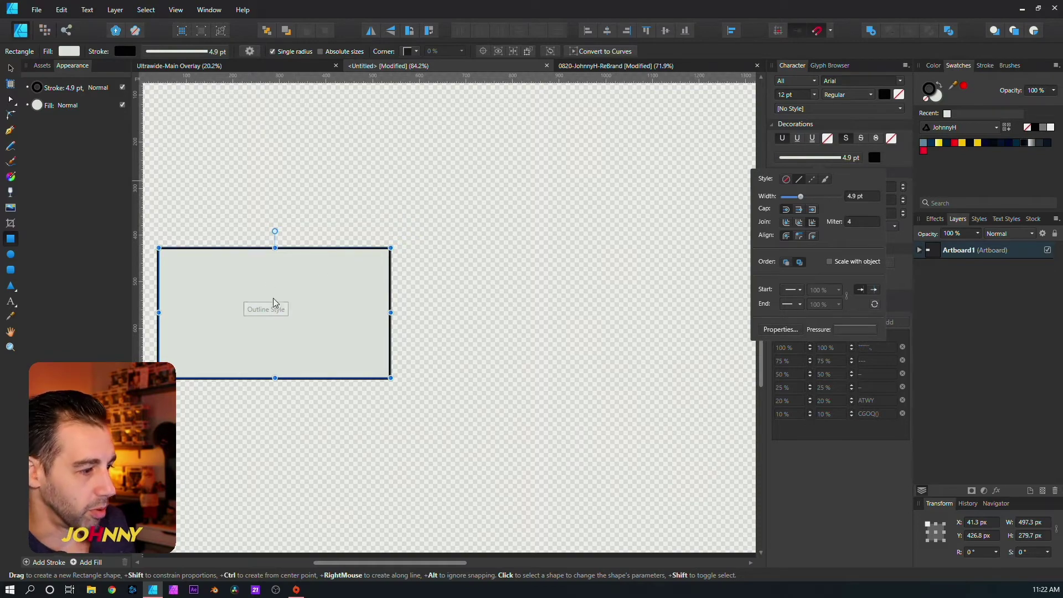
scroll(289, 294, "up", 2)
key("Escape")
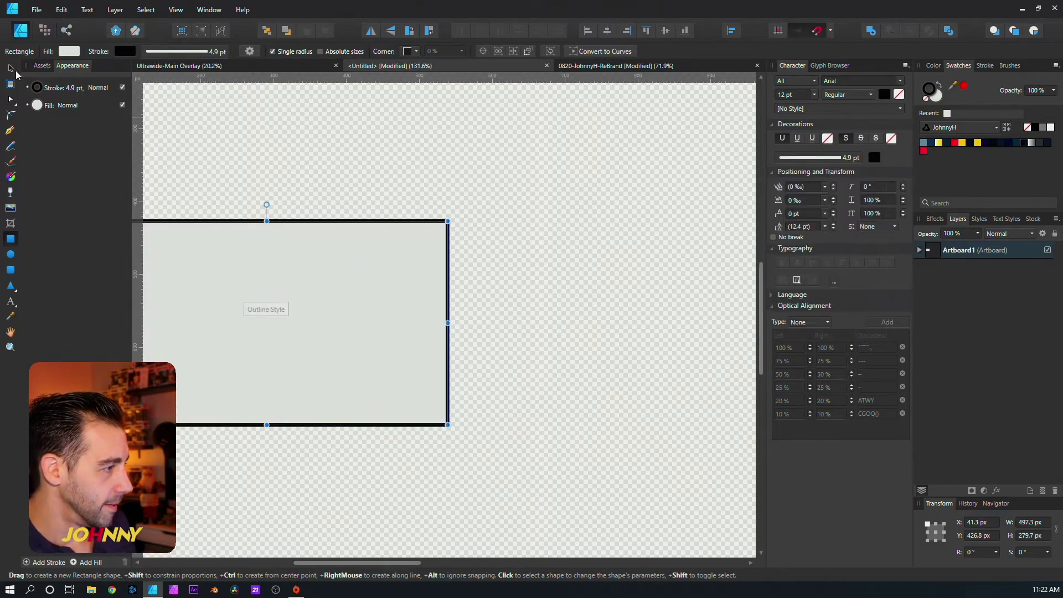
Step: Recolour the outlined rectangle's stroke with the dark navy swatch from the JohnnyH palette
key("v")
key("space")
left_click_drag(301, 193, 487, 142)
scroll(501, 271, "down", 3)
left_click(510, 317)
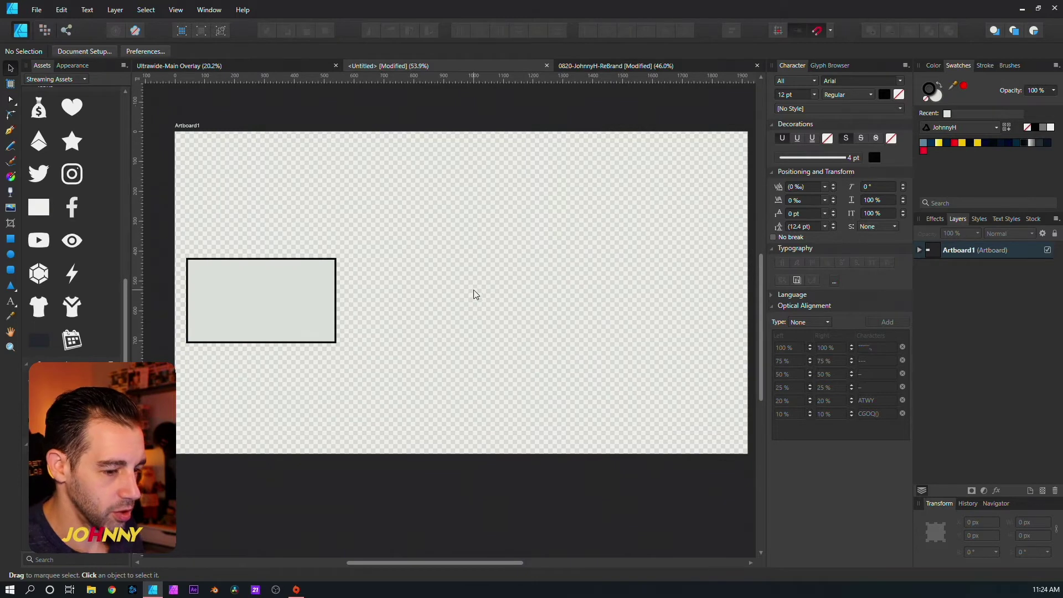
left_click(335, 297)
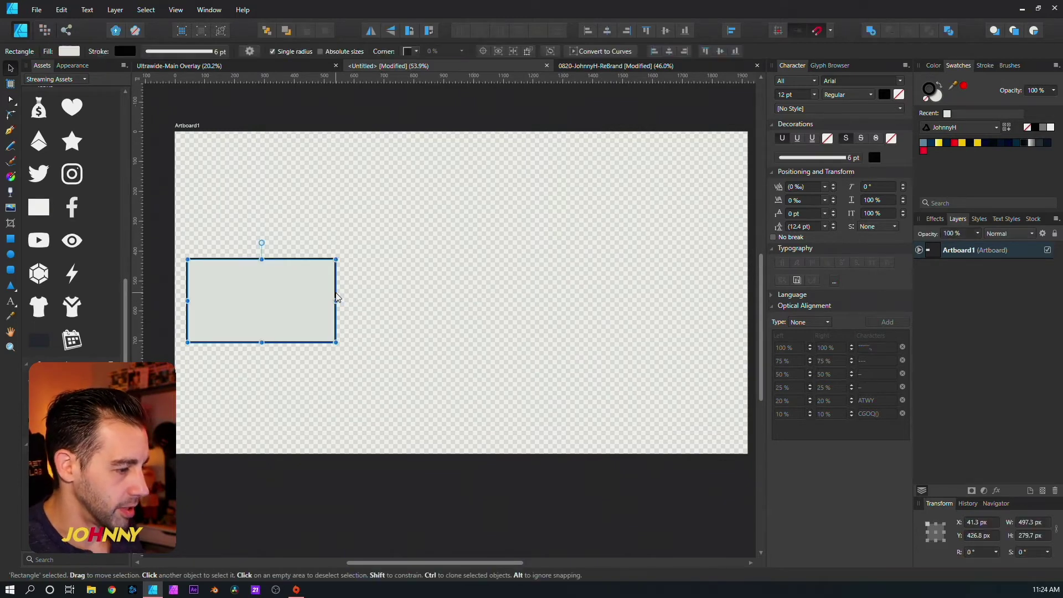
left_click(947, 144)
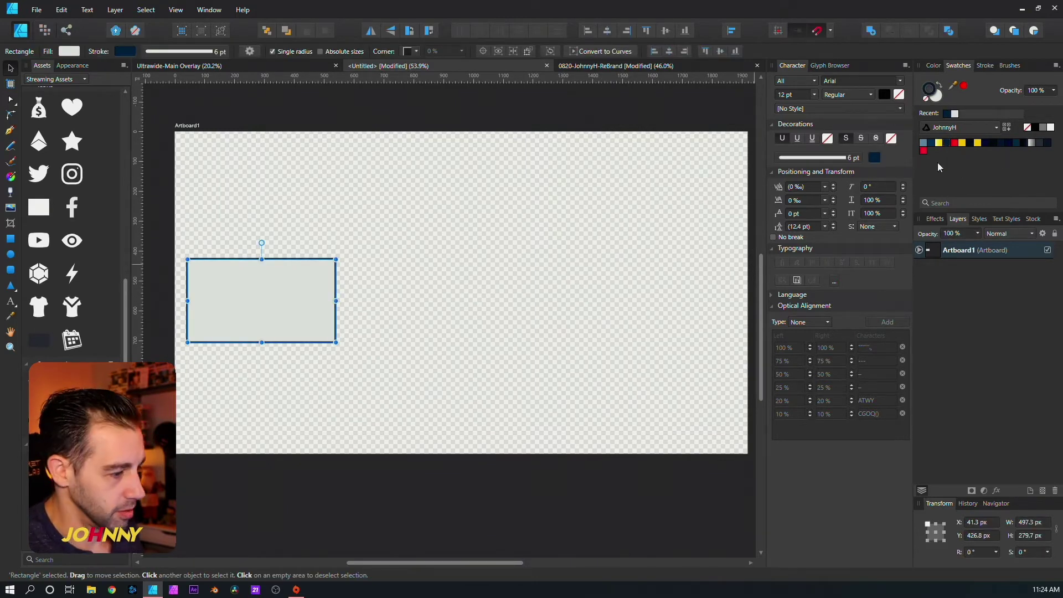
left_click(383, 347)
Step: Paste the yellow J logo group and scale it to about 61 × 68 px inside the frame's upper-right corner
scroll(387, 328, "up", 3)
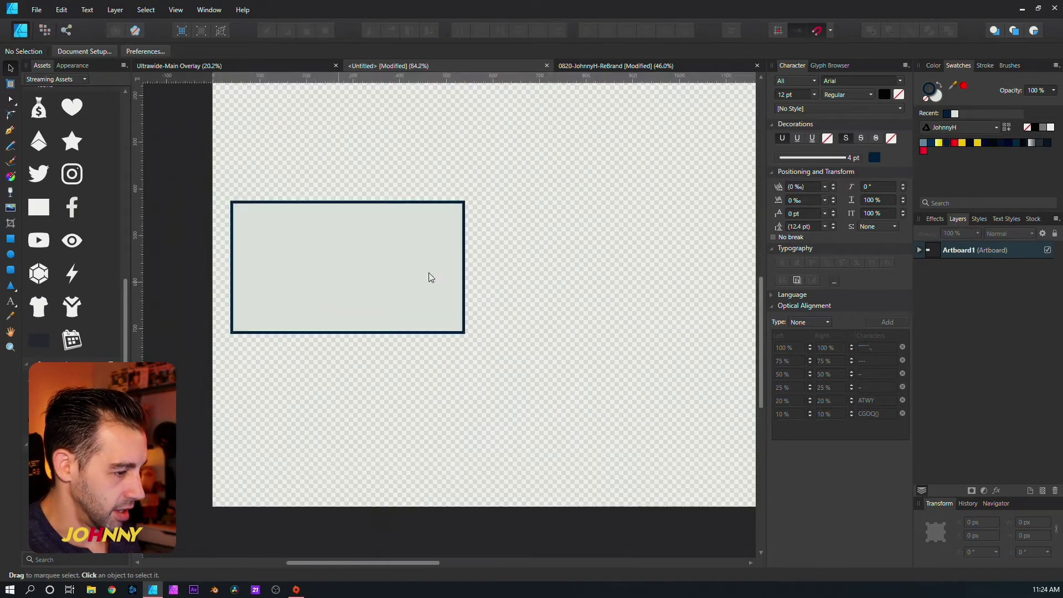
key("ctrl+v")
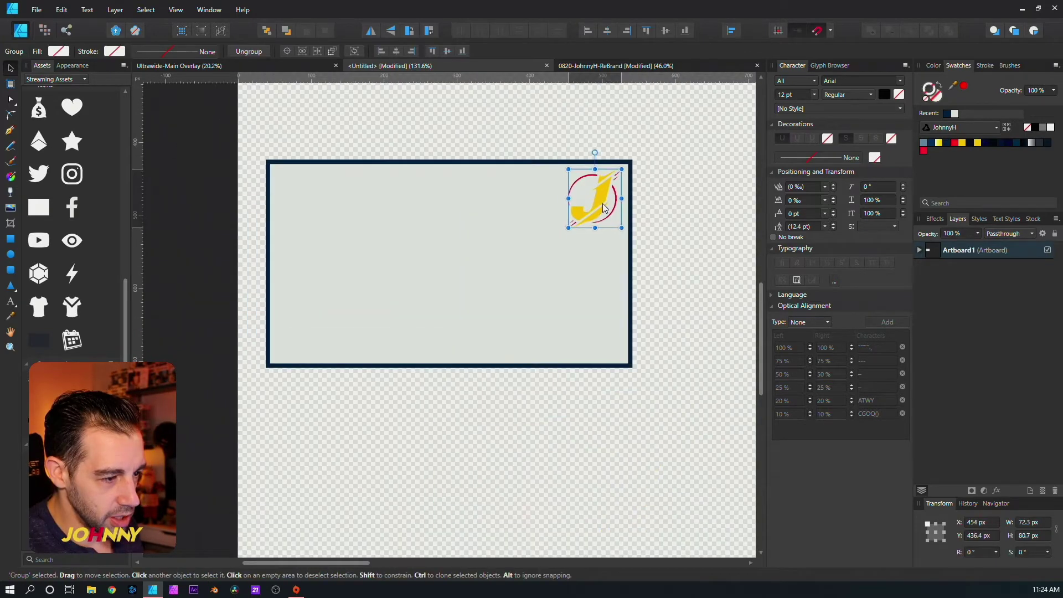
left_click_drag(566, 230, 598, 209)
scroll(609, 222, "down", 3)
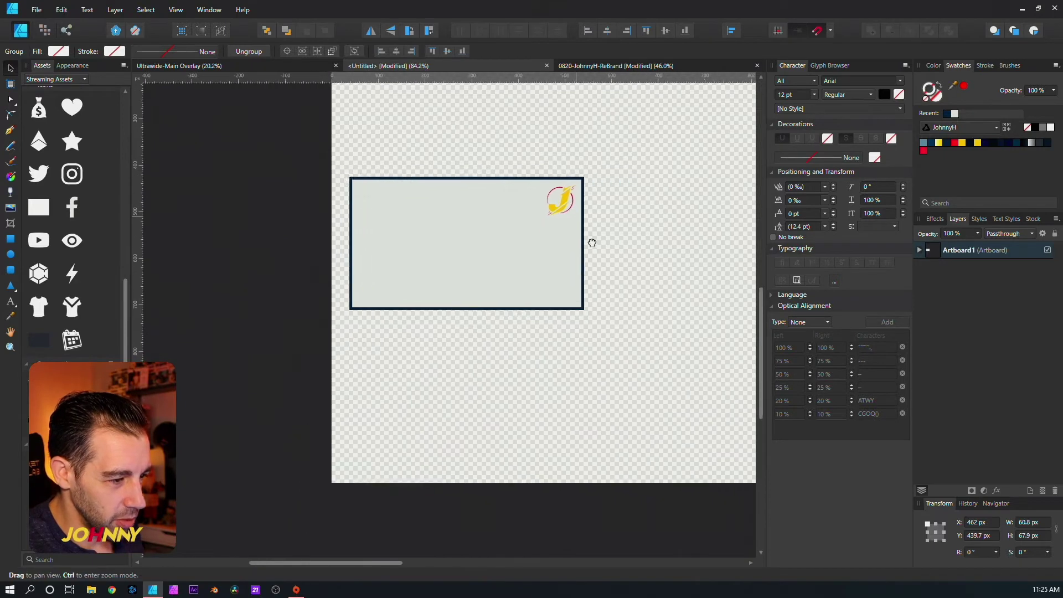
scroll(519, 224, "down", 2)
scroll(498, 213, "up", 5)
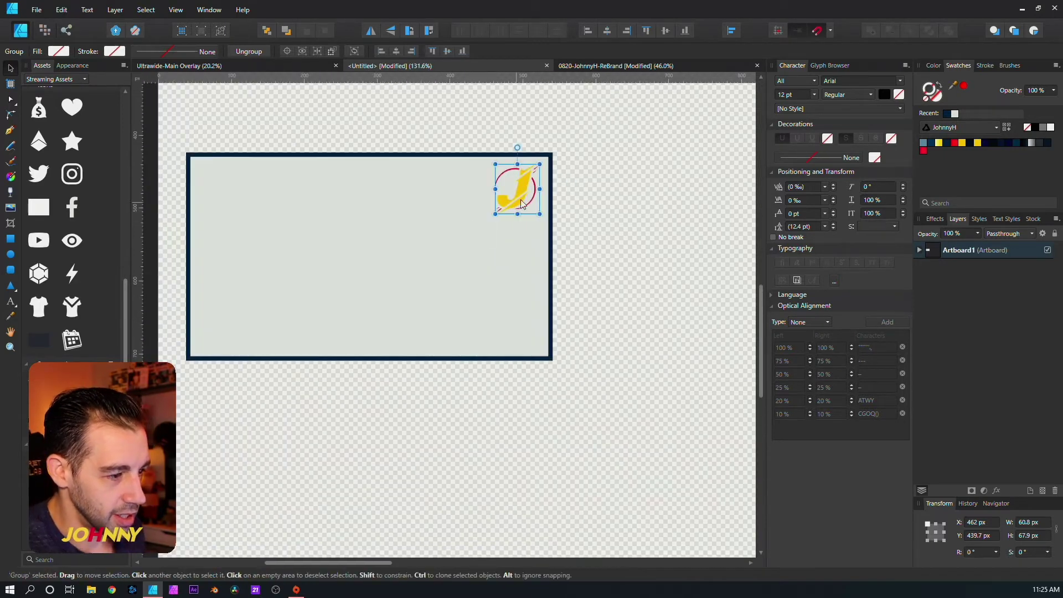
mouse_move(521, 248)
left_mouse_down()
mouse_move(491, 247)
mouse_move(521, 242)
left_mouse_up()
scroll(582, 252, "down", 4)
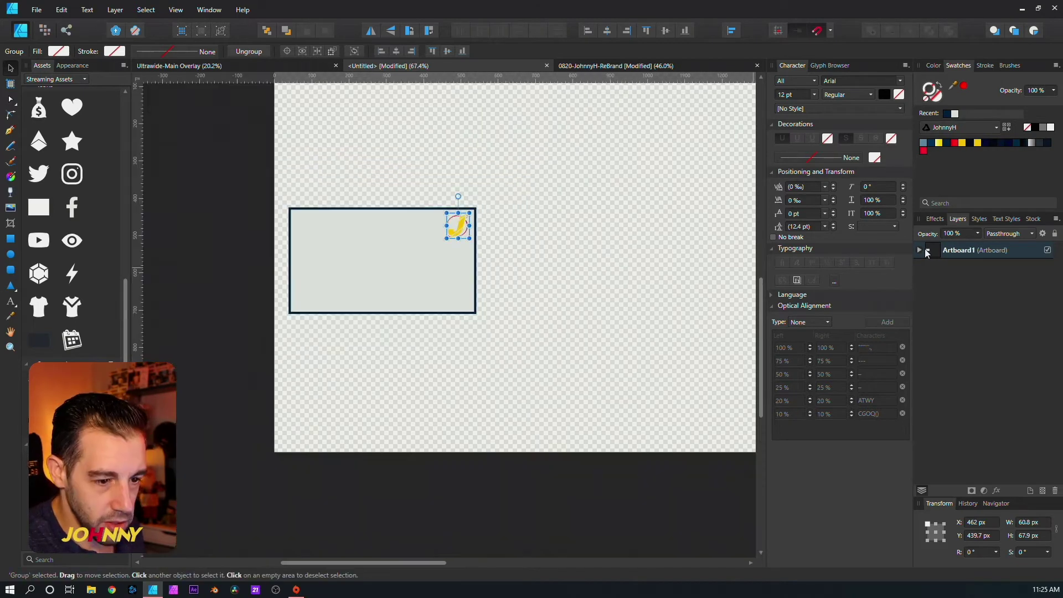
Step: Expand Artboard1's layers and remove the fill from the upper, navy-outlined rectangle
left_click(917, 250)
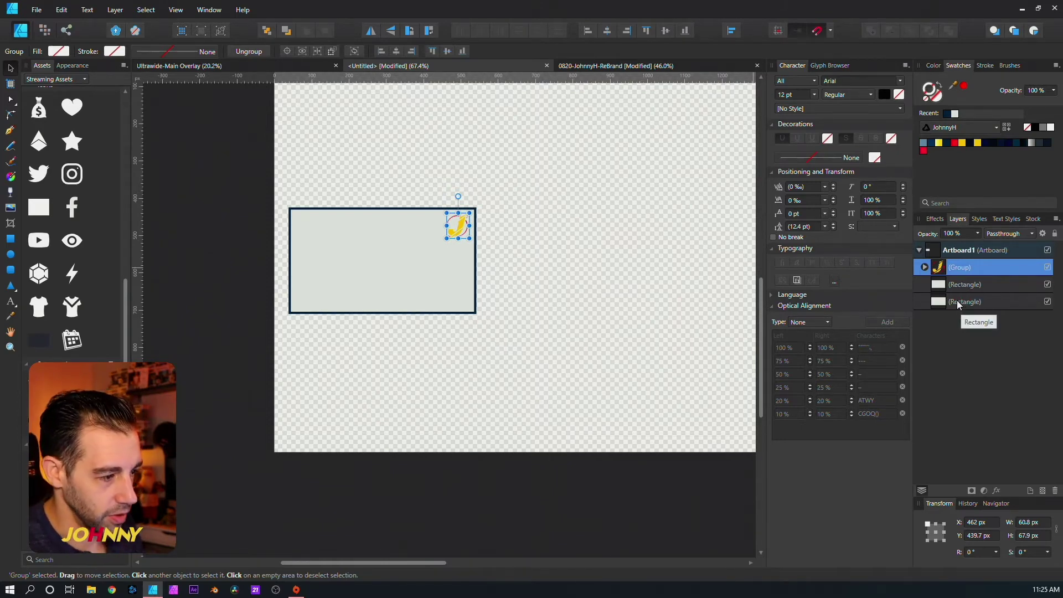
left_click(964, 288)
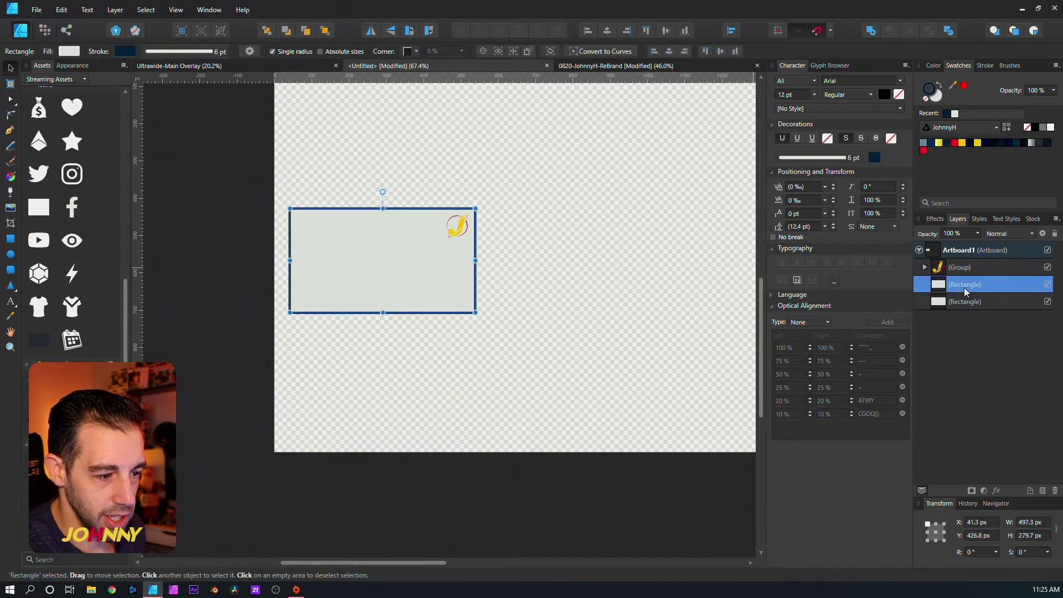
left_click(929, 101)
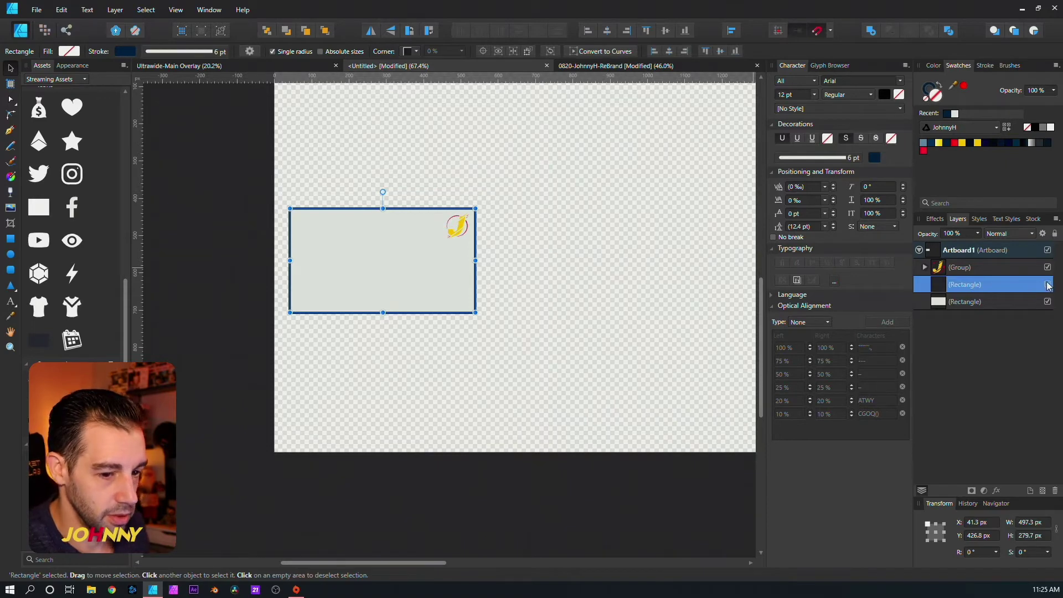
Step: Hide the solid rectangle layer beneath the frame, leaving only the outline and logo shown
left_click(1047, 302)
left_click(1047, 302)
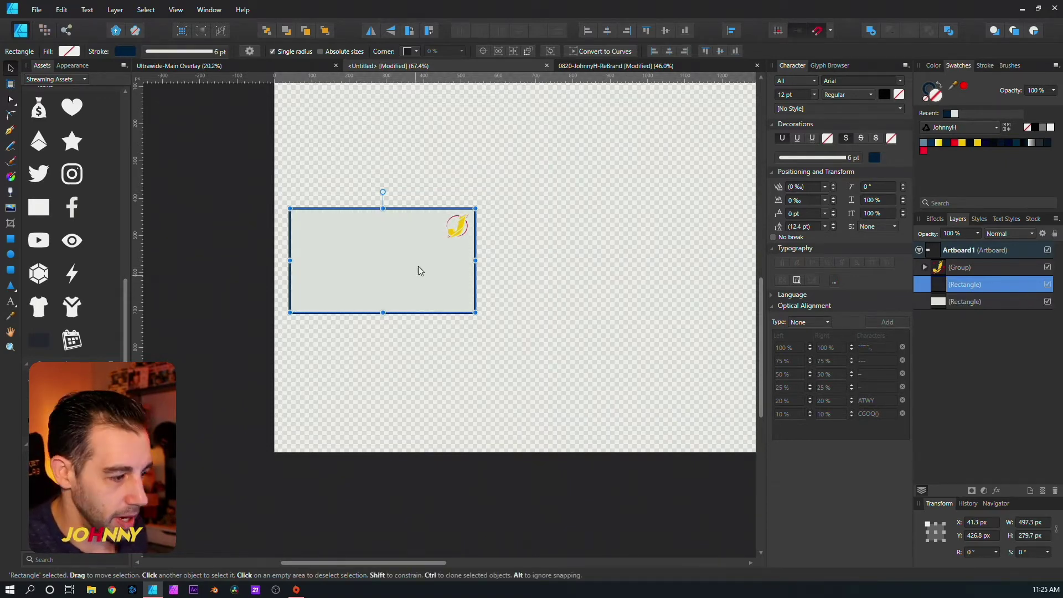
left_click(1047, 302)
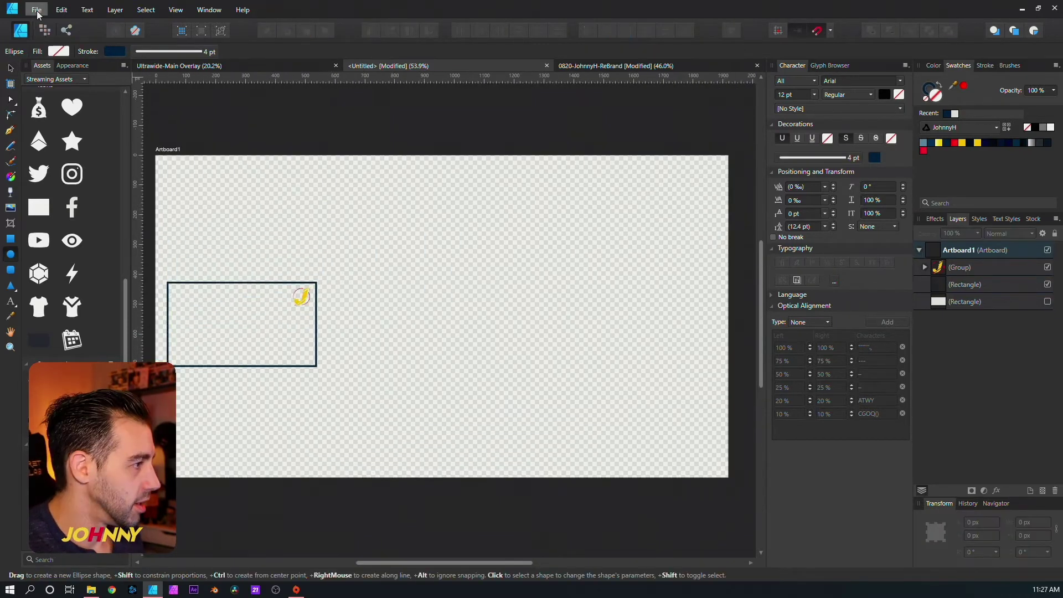
Step: Export Artboard1 as a 1920 × 1080 px PNG, replacing webcam-frame.png in the Samples folder
left_click(37, 11)
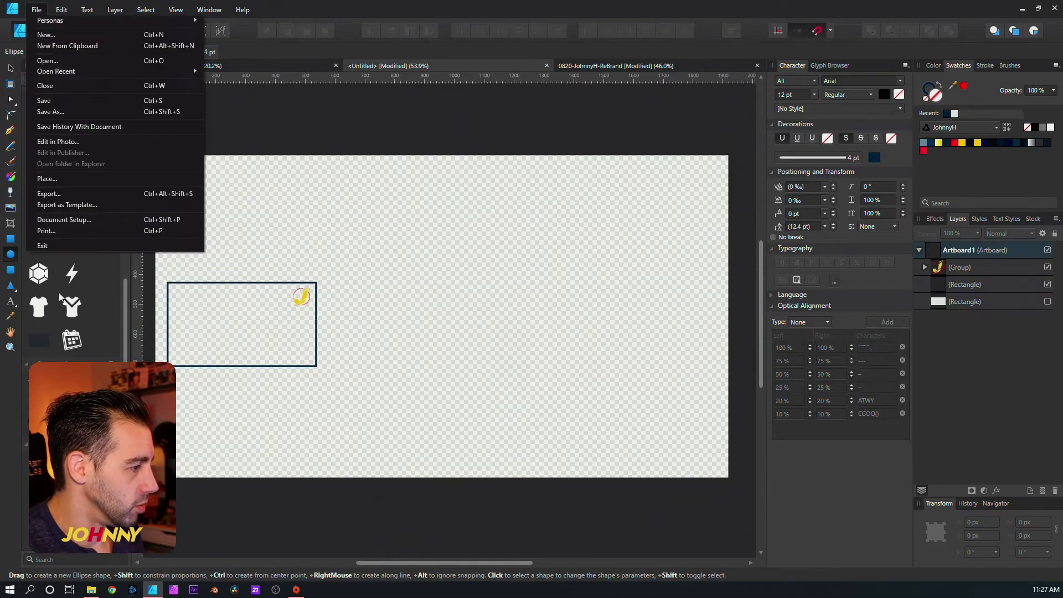
left_click(70, 199)
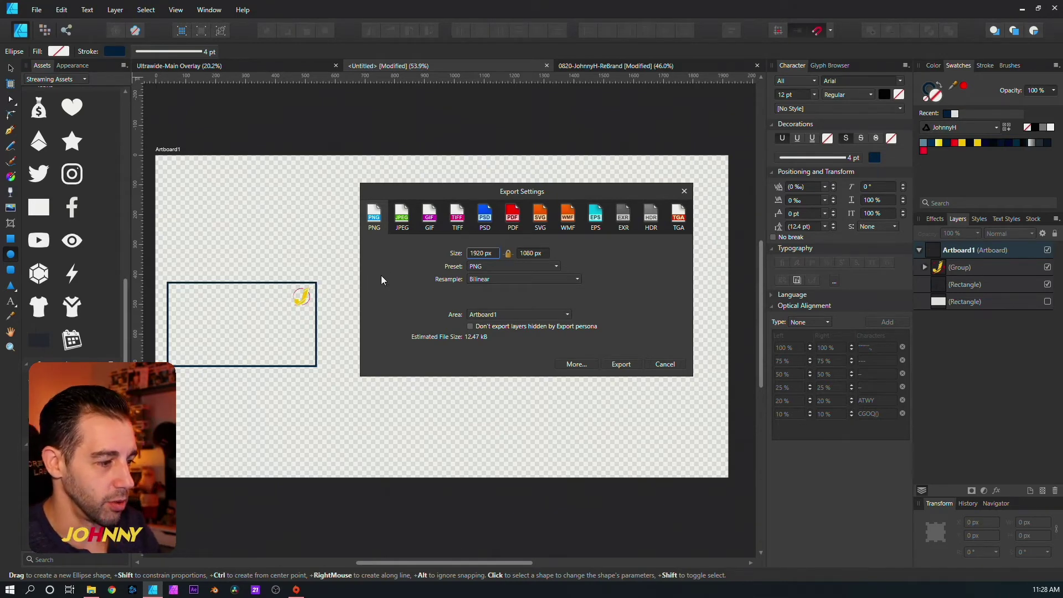
left_click(627, 363)
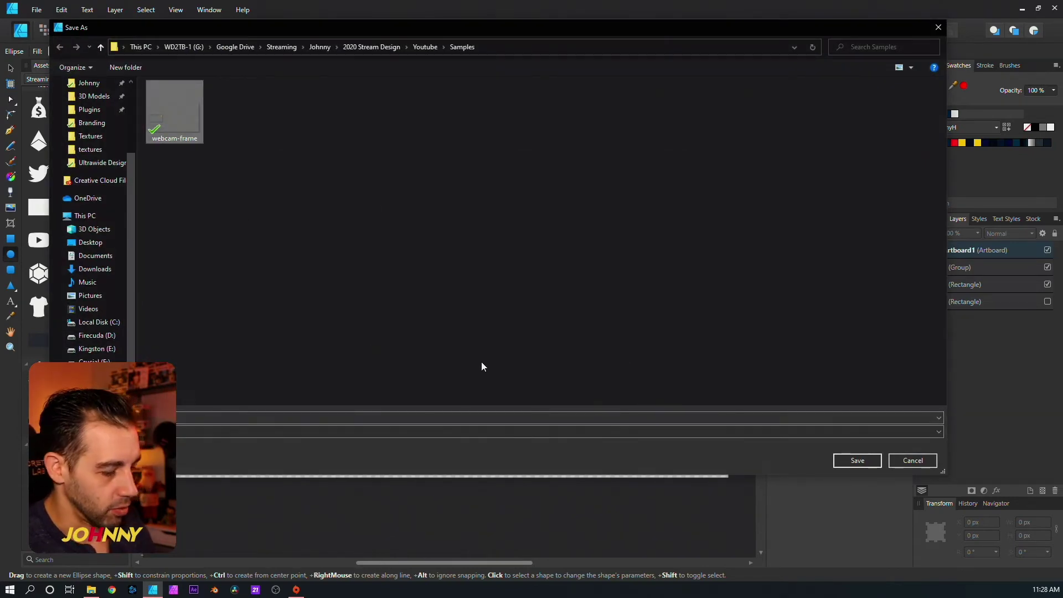
left_click(857, 461)
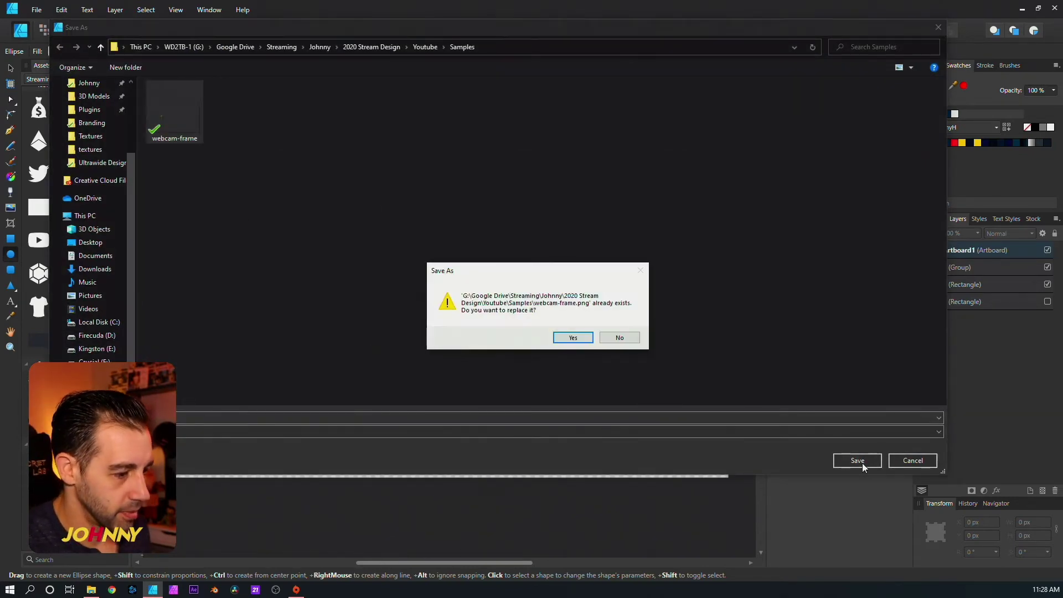
left_click(570, 344)
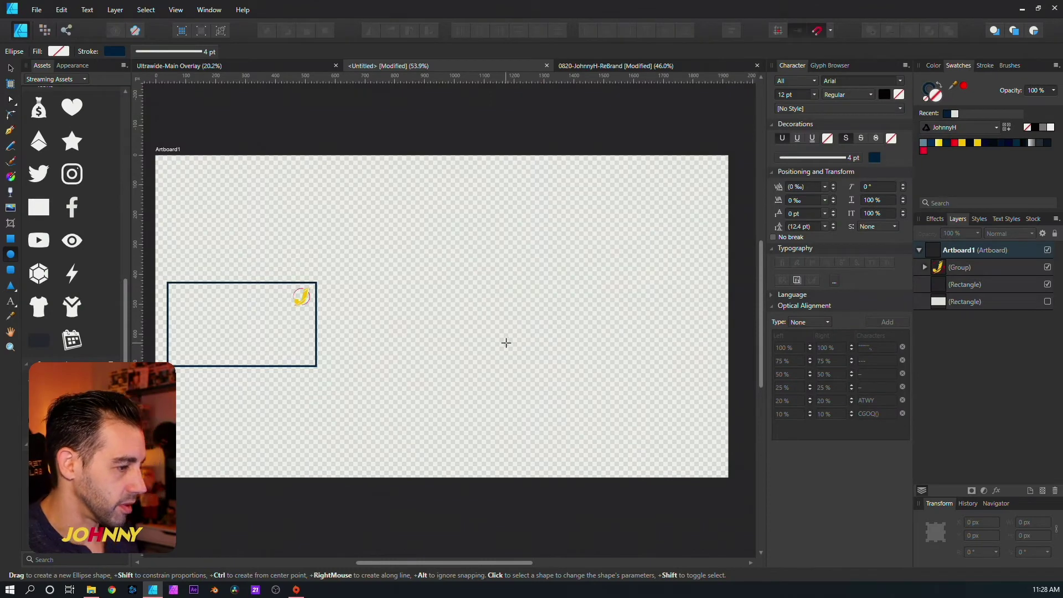
Step: Hide the logo group and the outlined rectangle, and show the solid bottom rectangle instead
left_click(1047, 285)
left_click(1048, 267)
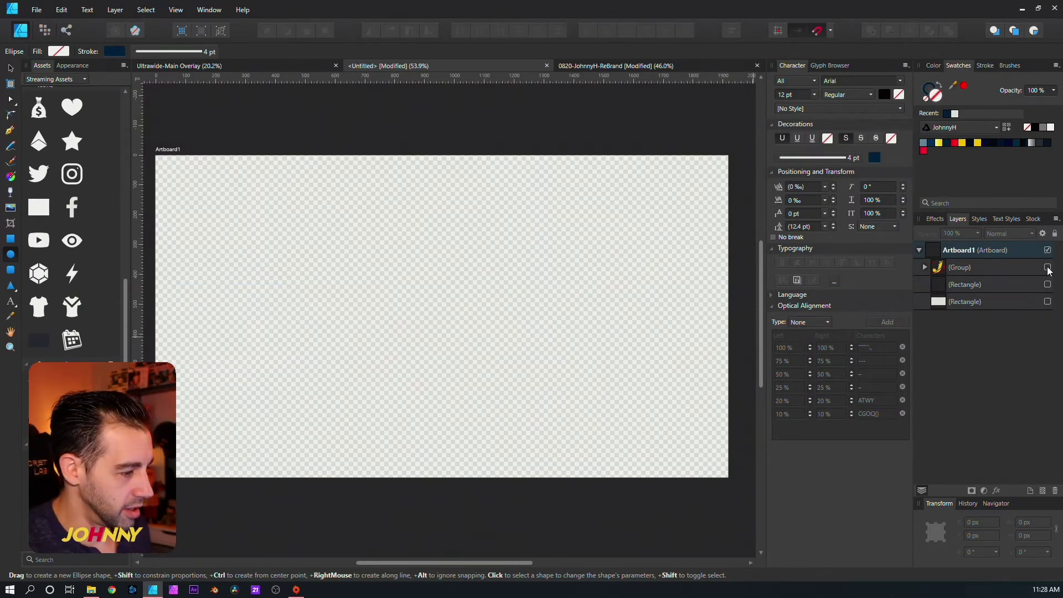
left_click(1048, 302)
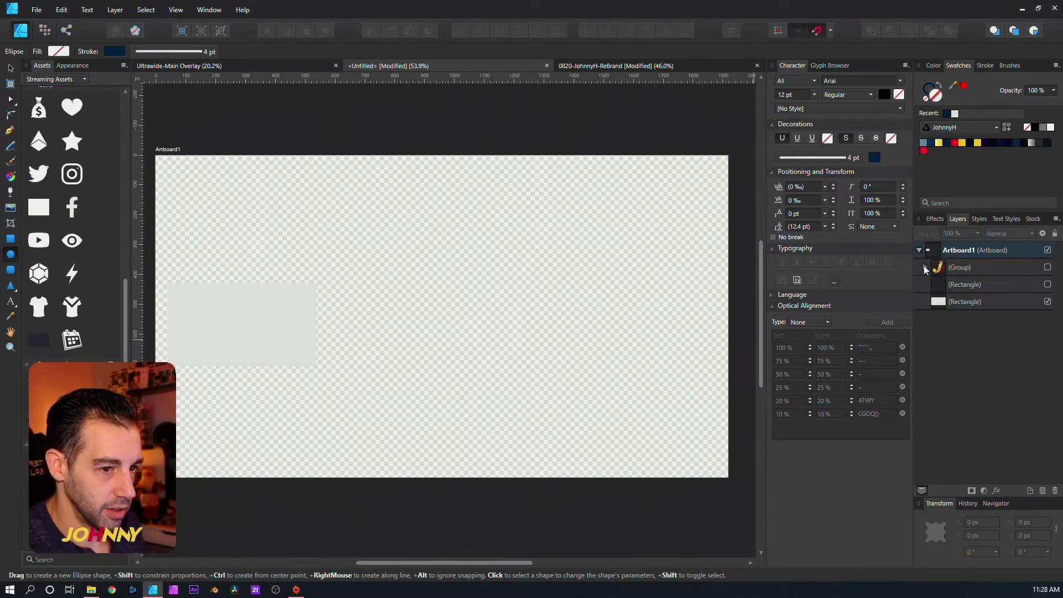
Step: Fill the solid rectangle on Artboard1 with pure white and deselect it
left_click(12, 69)
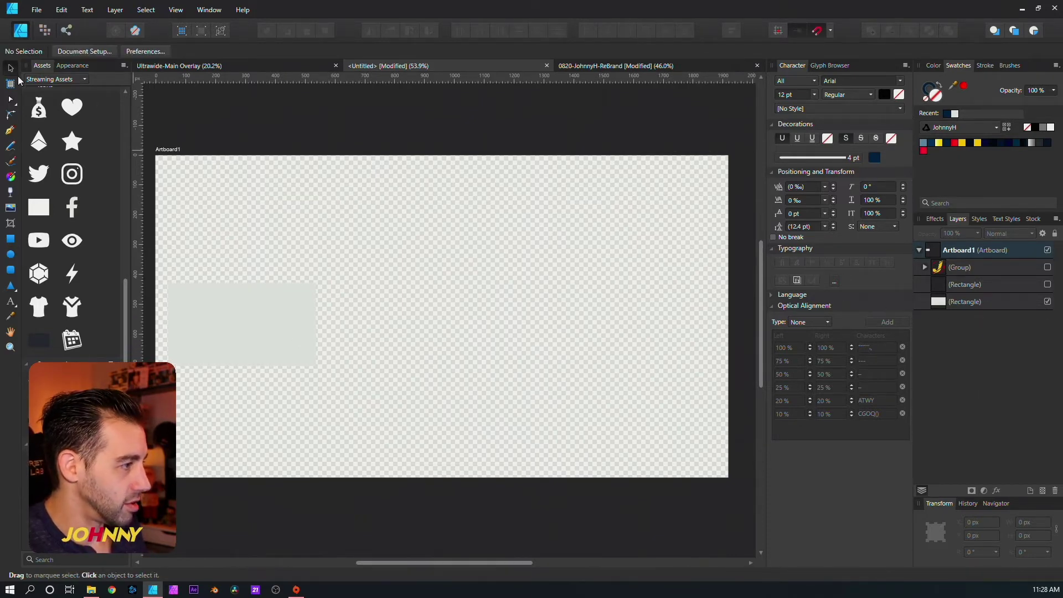
left_click(242, 349)
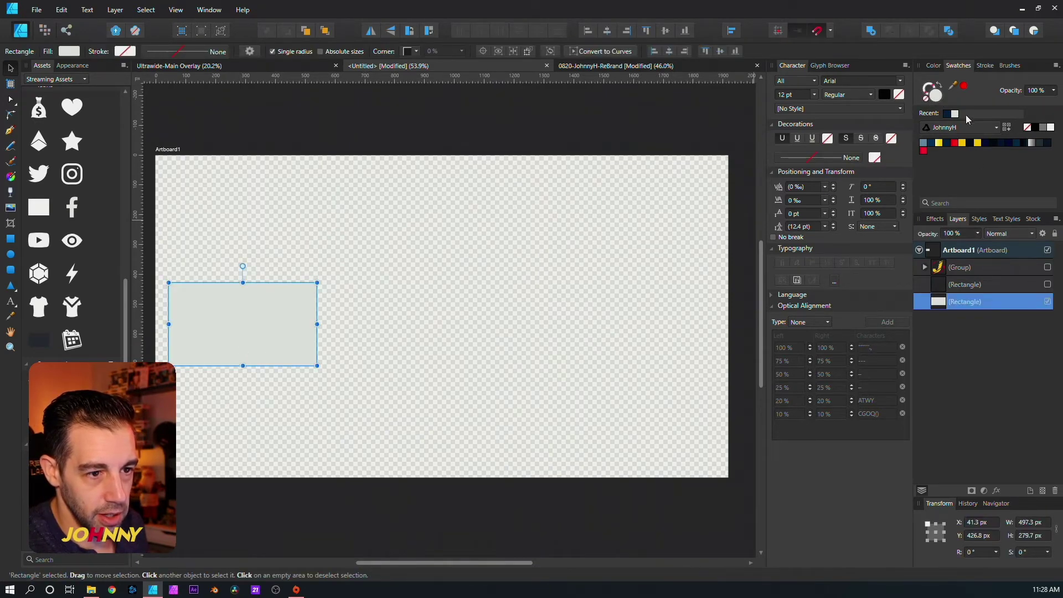
left_click(1044, 128)
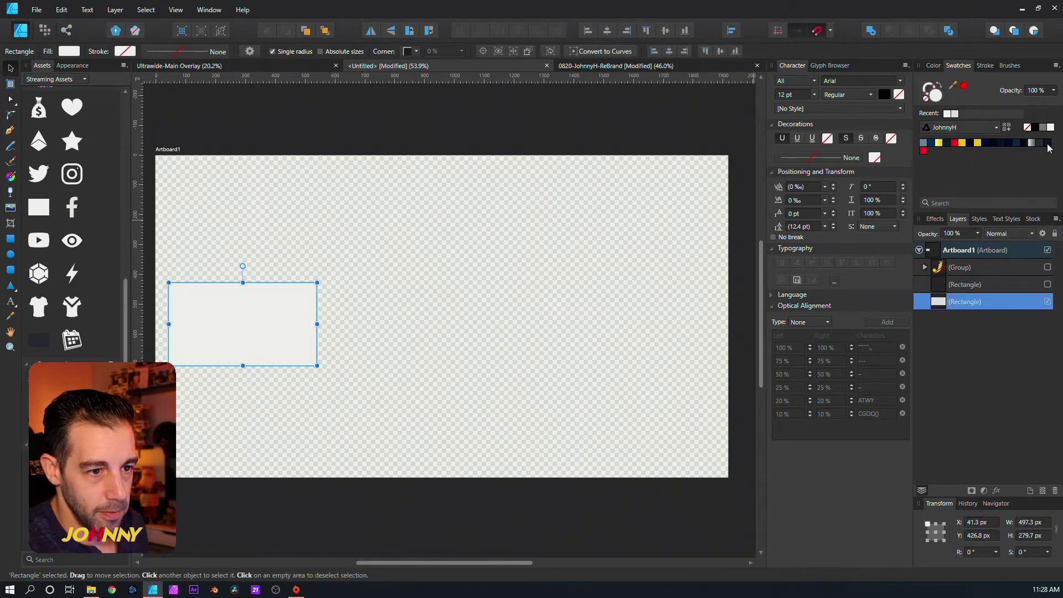
left_click(339, 354)
scroll(305, 350, "up", 2)
left_click_drag(305, 350, 425, 315)
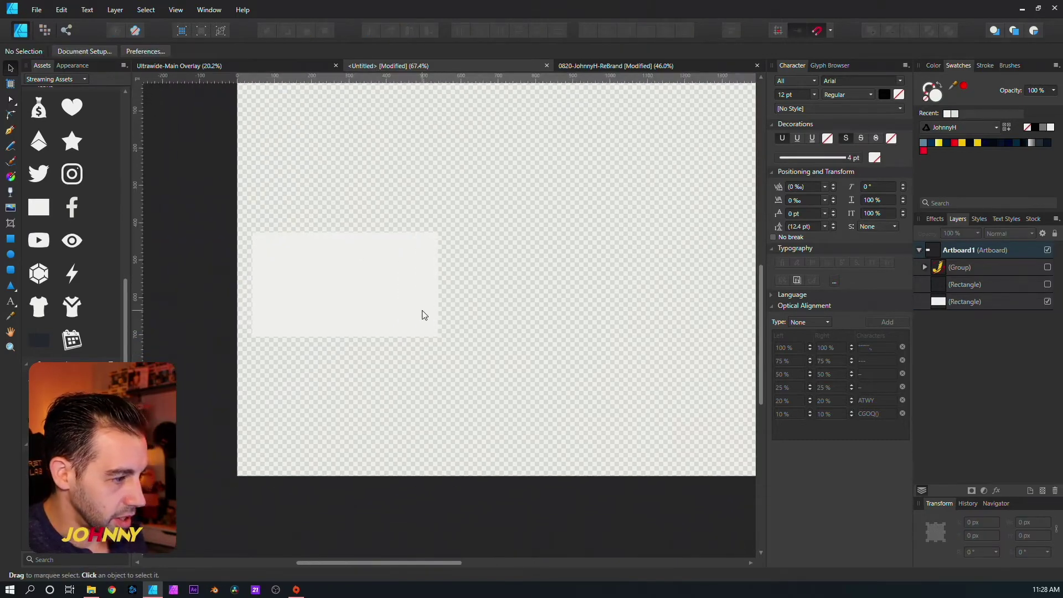
left_click_drag(562, 279, 486, 321)
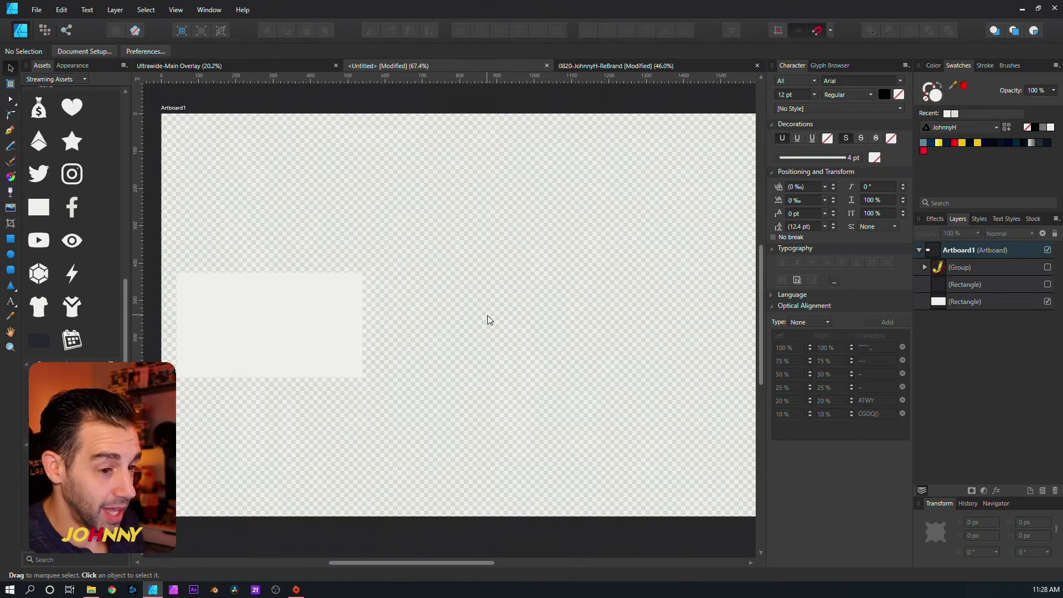
Step: Export Artboard1 as a 1920 × 1080 px PNG named webcam-mask in the Samples folder
left_click(37, 9)
left_click(72, 190)
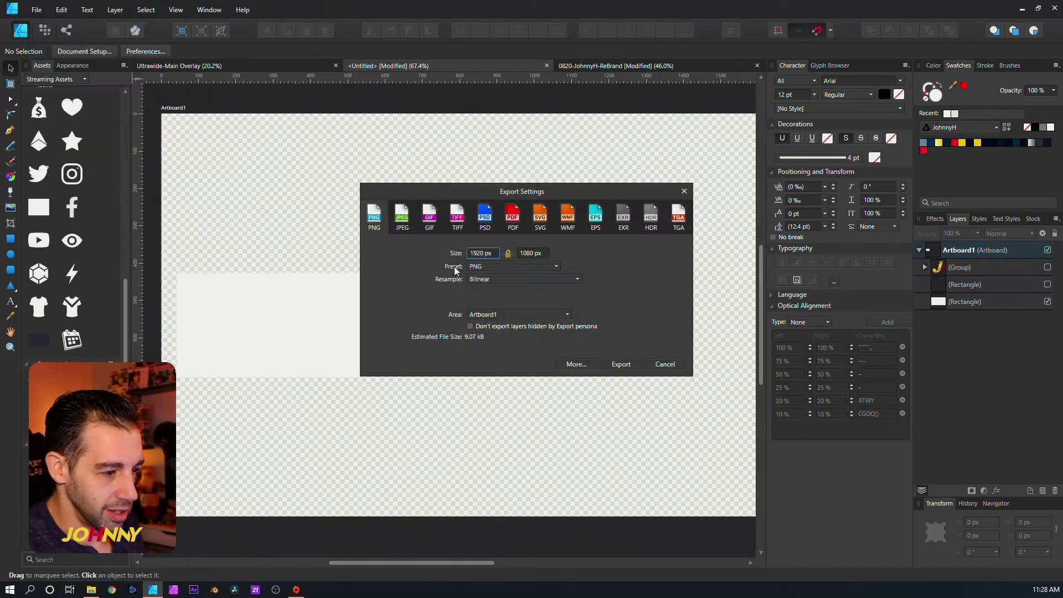
left_click(613, 362)
left_click(191, 128)
left_click(200, 415)
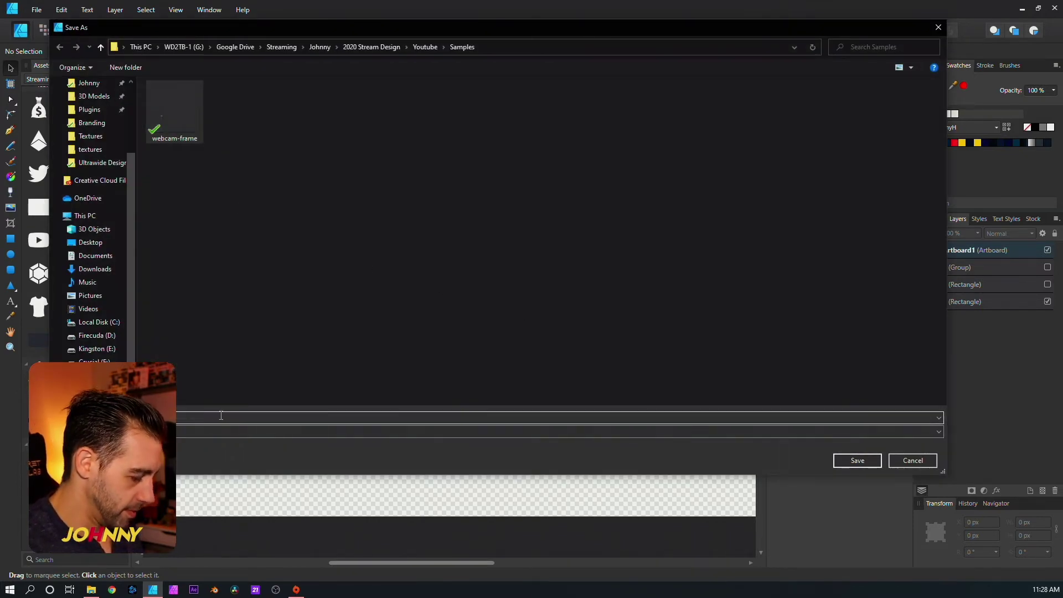
key("BackSpace")
key("BackSpace")
key("BackSpace")
key("BackSpace")
key("BackSpace")
type("mask")
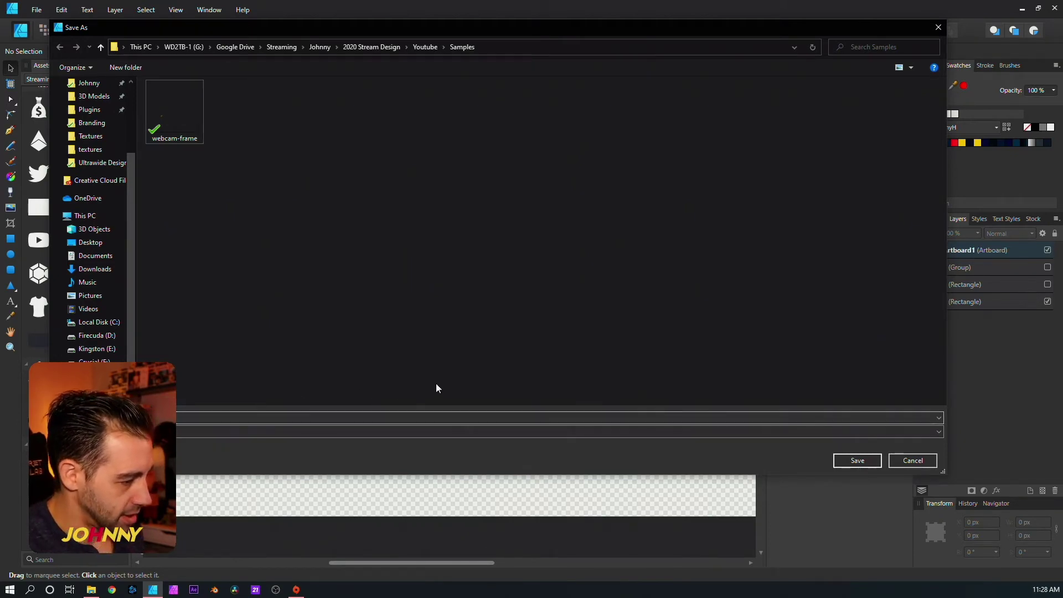
left_click(856, 460)
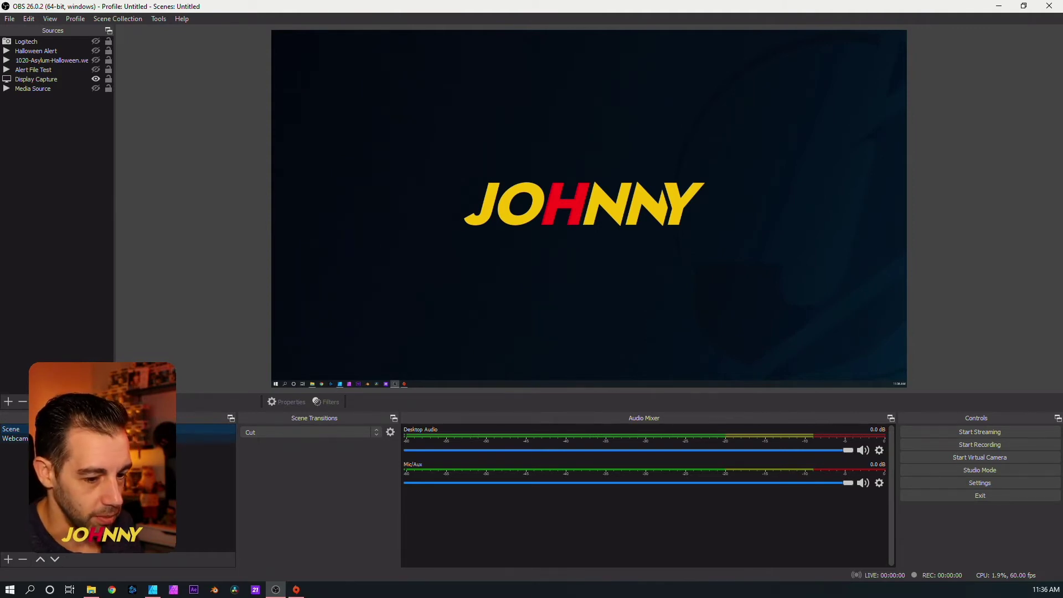
Step: In OBS, create a new scene named Webcam Masked
left_click(8, 560)
type("W")
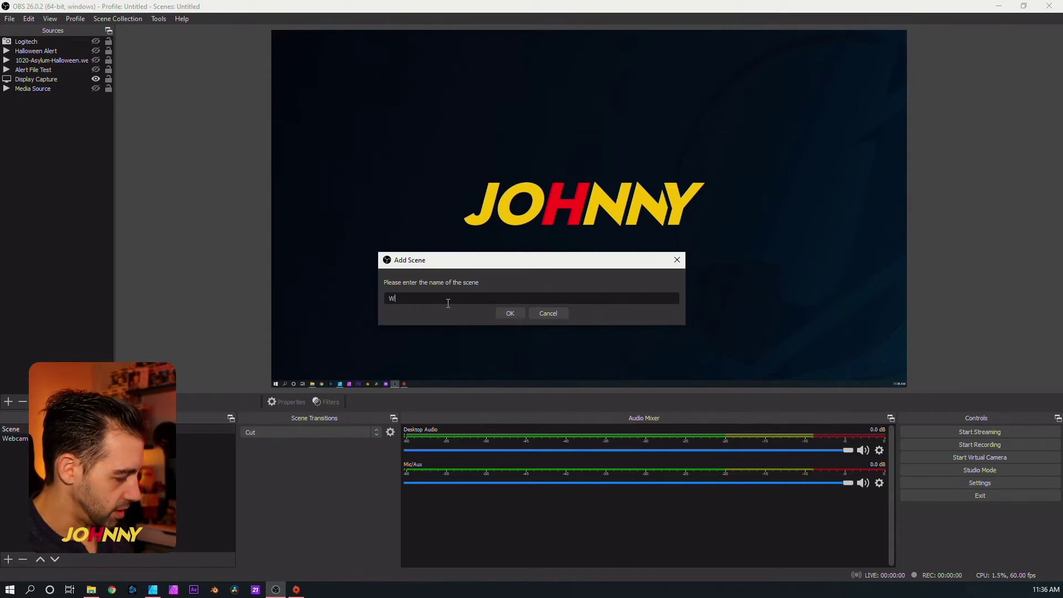
type("ebcam Masked")
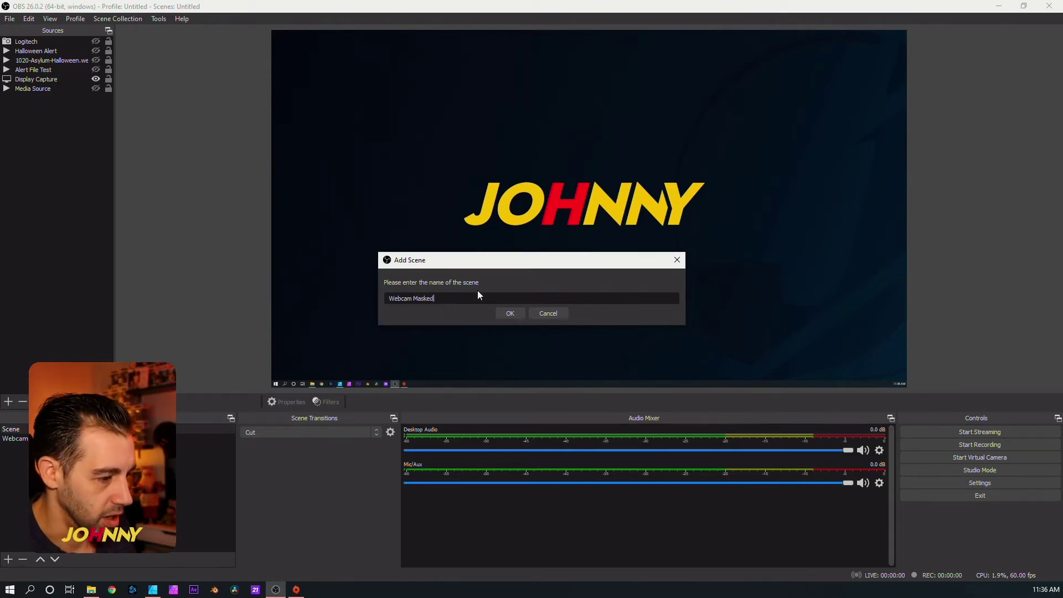
left_click(510, 314)
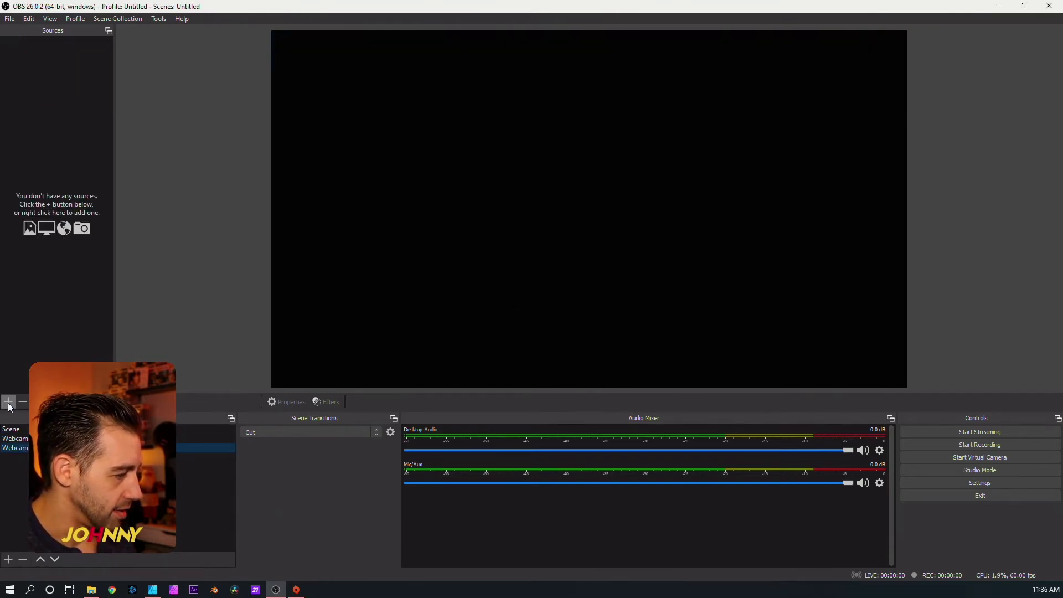
Step: Add the Logitech webcam to the Webcam Masked scene as a video capture device source
left_click(7, 559)
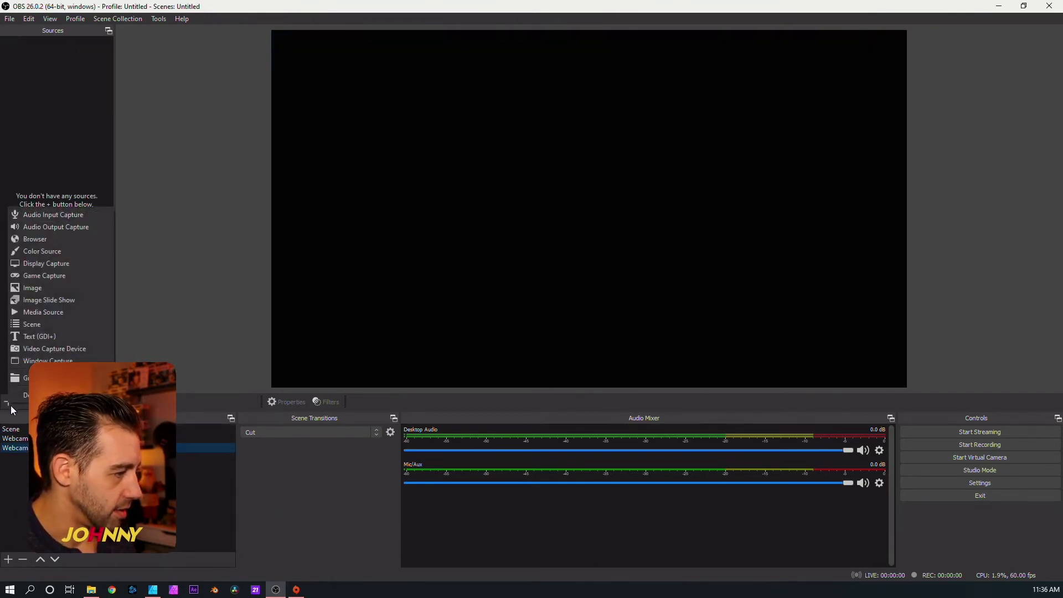
left_click(66, 347)
left_click(443, 249)
left_click(455, 261)
left_click(559, 370)
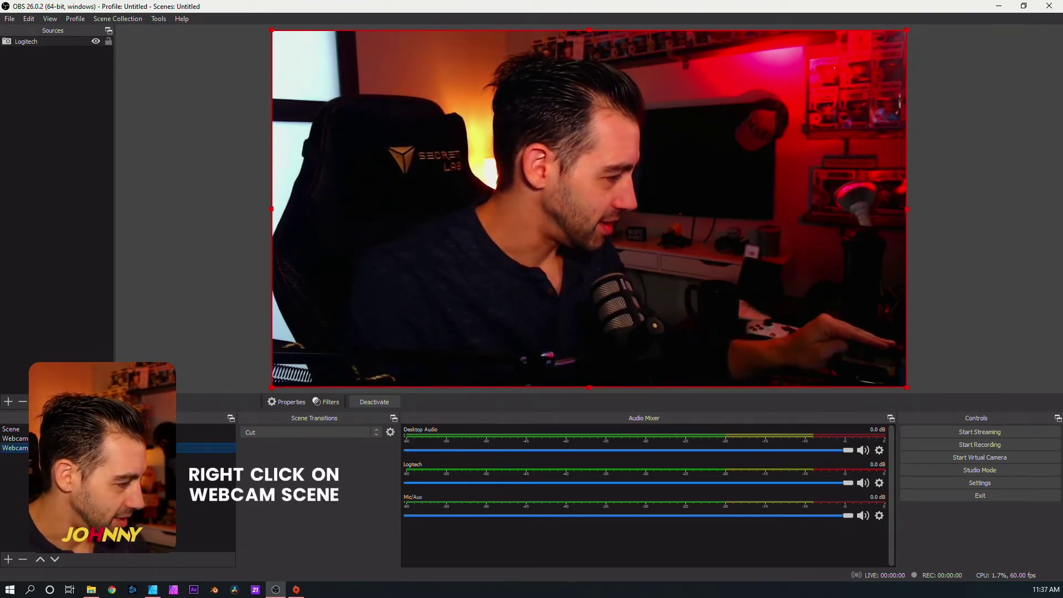
Step: Add an Image Mask/Blend filter to the Webcam Masked scene itself
right_click(48, 448)
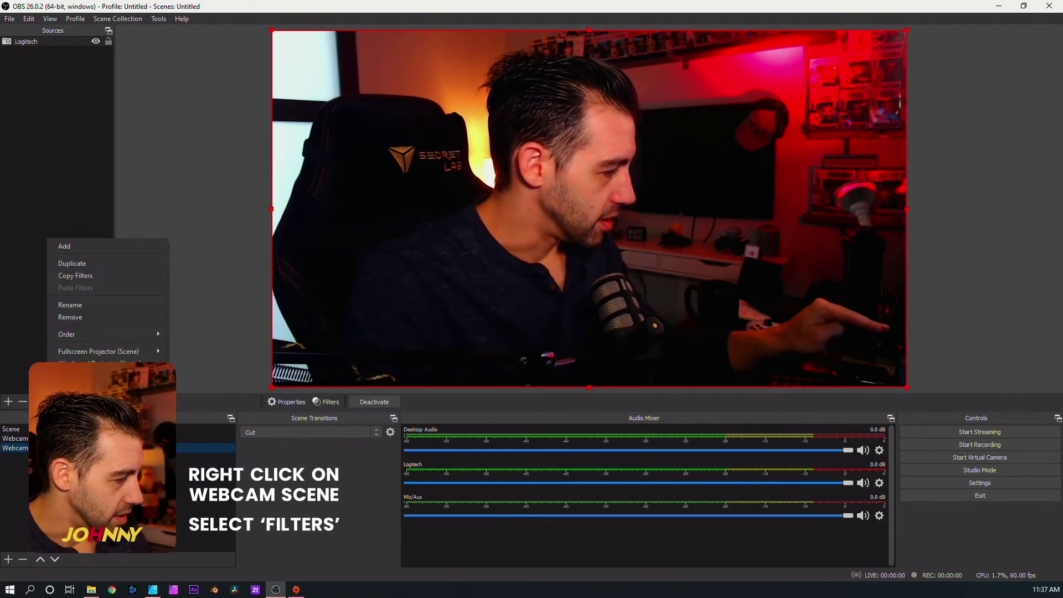
left_click(78, 413)
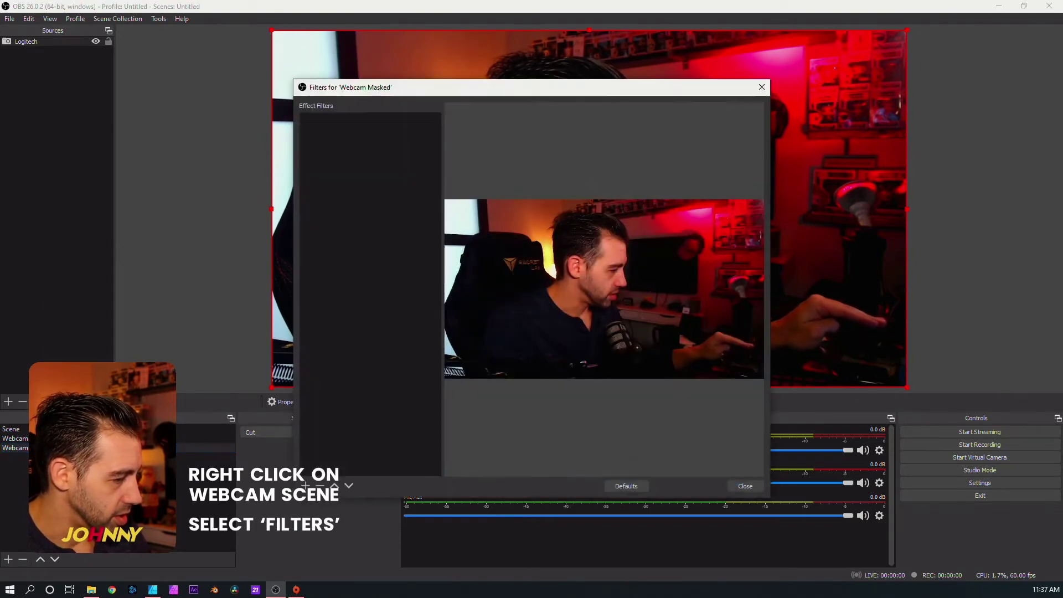
left_click(305, 486)
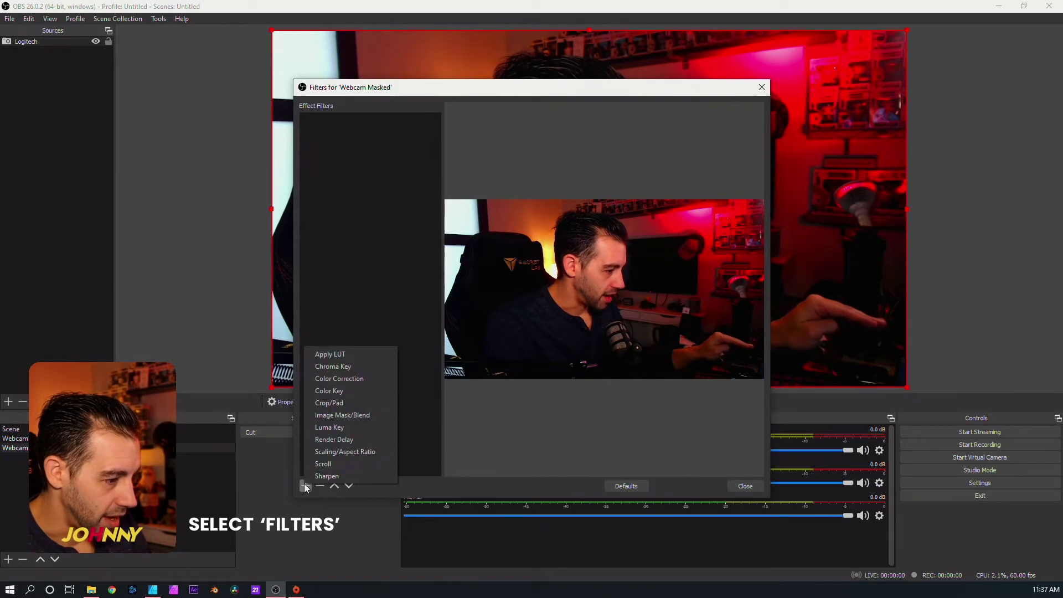
left_click(342, 415)
left_click(515, 314)
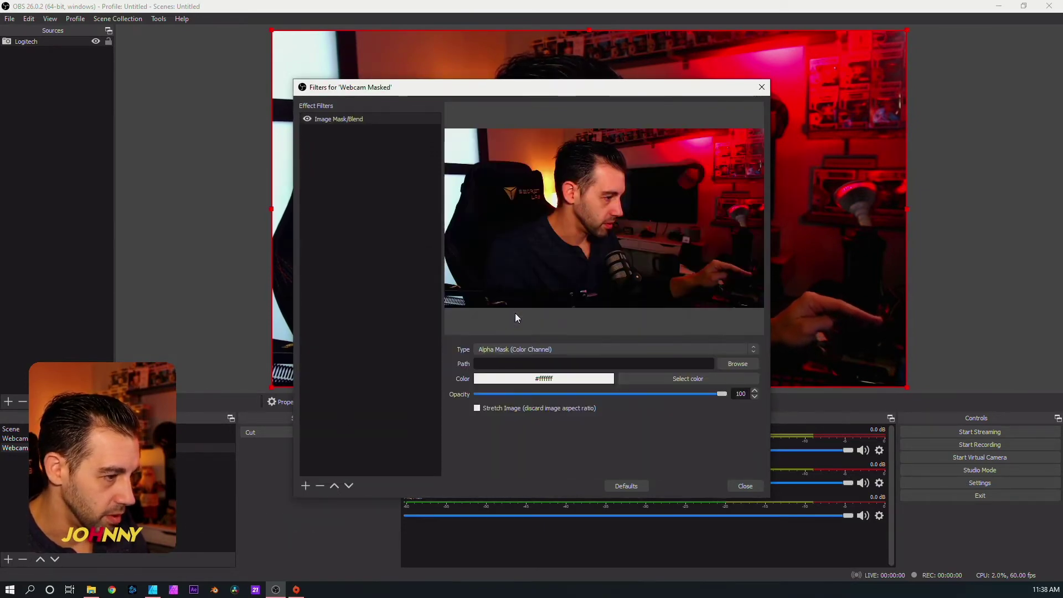
Step: Use the Alpha Mask (Color Channel) type with webcam-mask.png from the Youtube/Samples folder as mask image, and close the filters
left_click(756, 349)
left_click(729, 340)
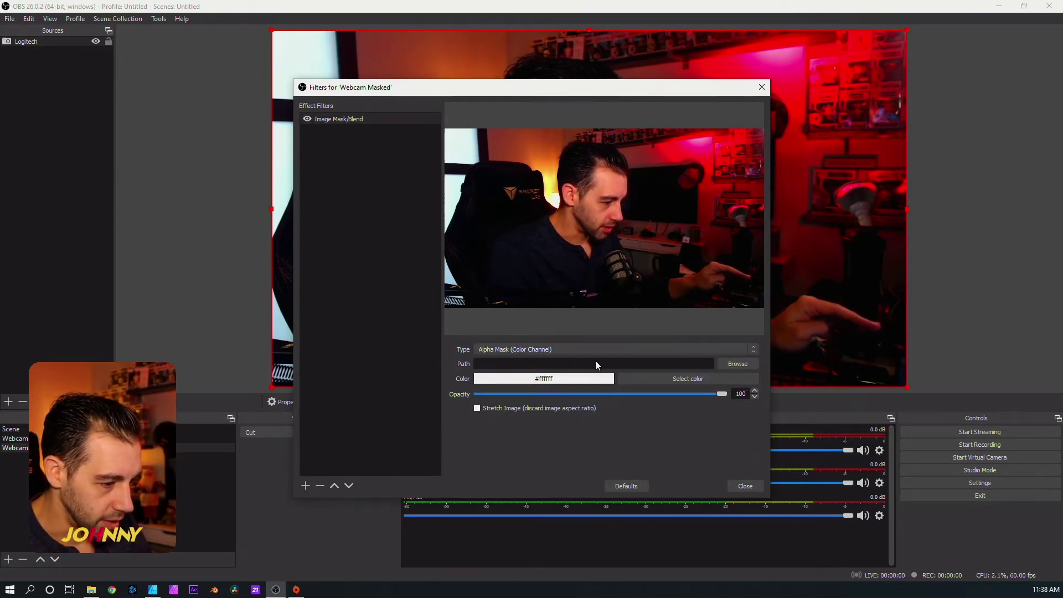
left_click(725, 363)
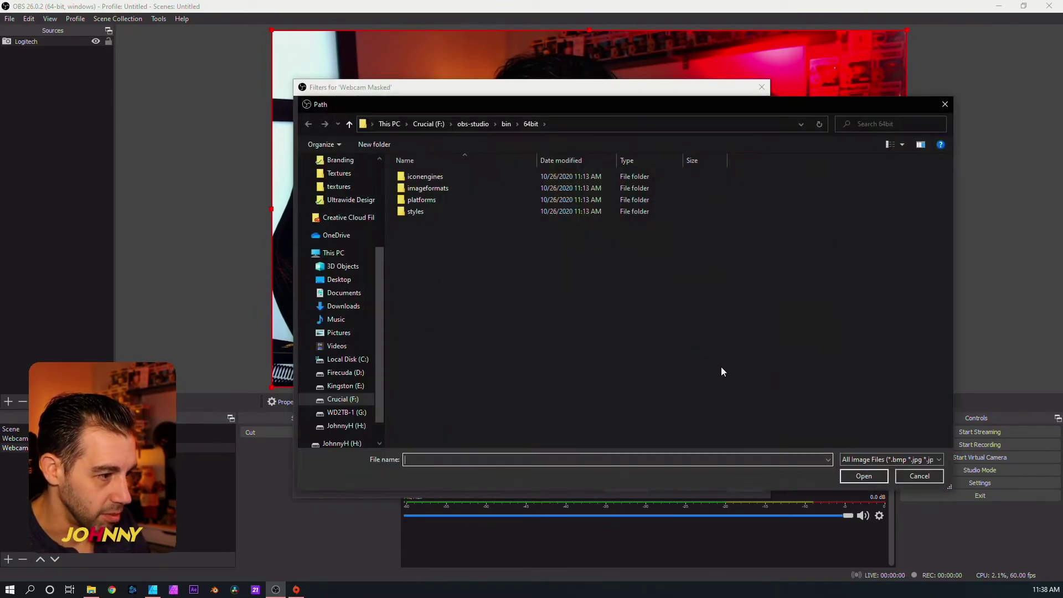
scroll(356, 221, "up", 3)
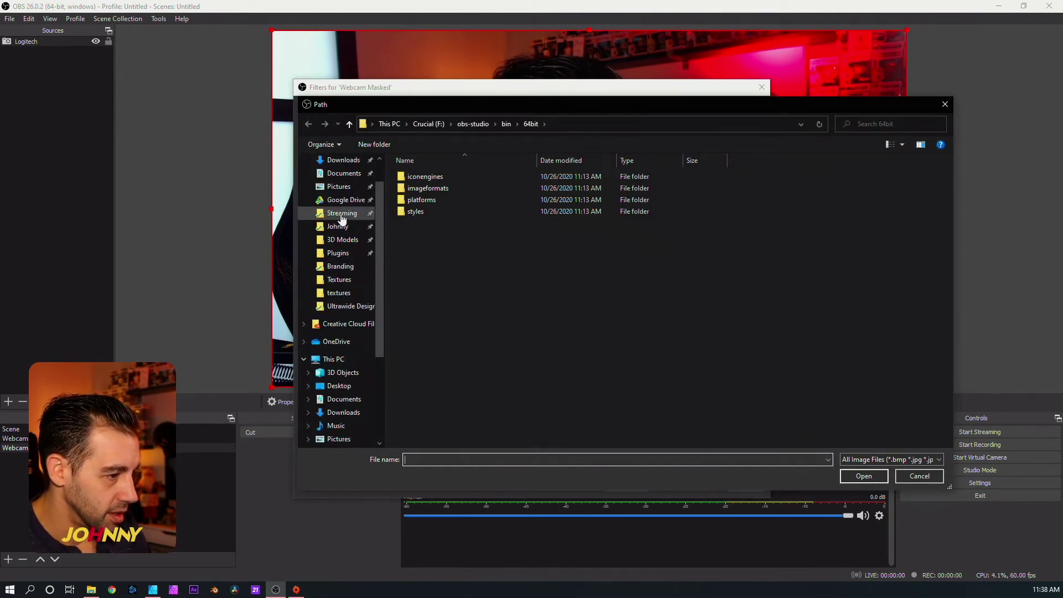
left_click(339, 228)
double_click(463, 174)
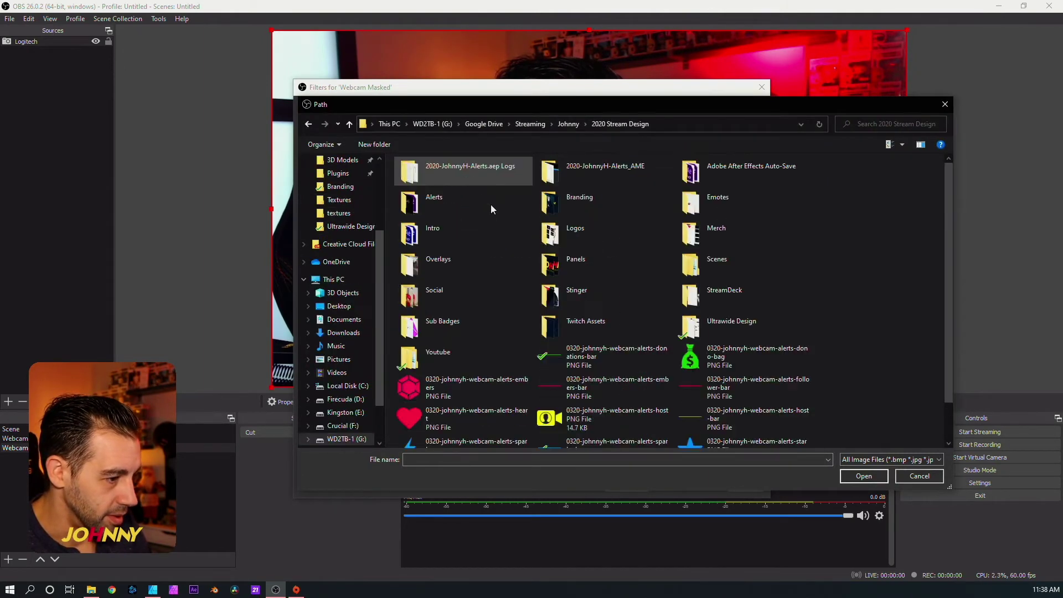
double_click(435, 355)
double_click(431, 189)
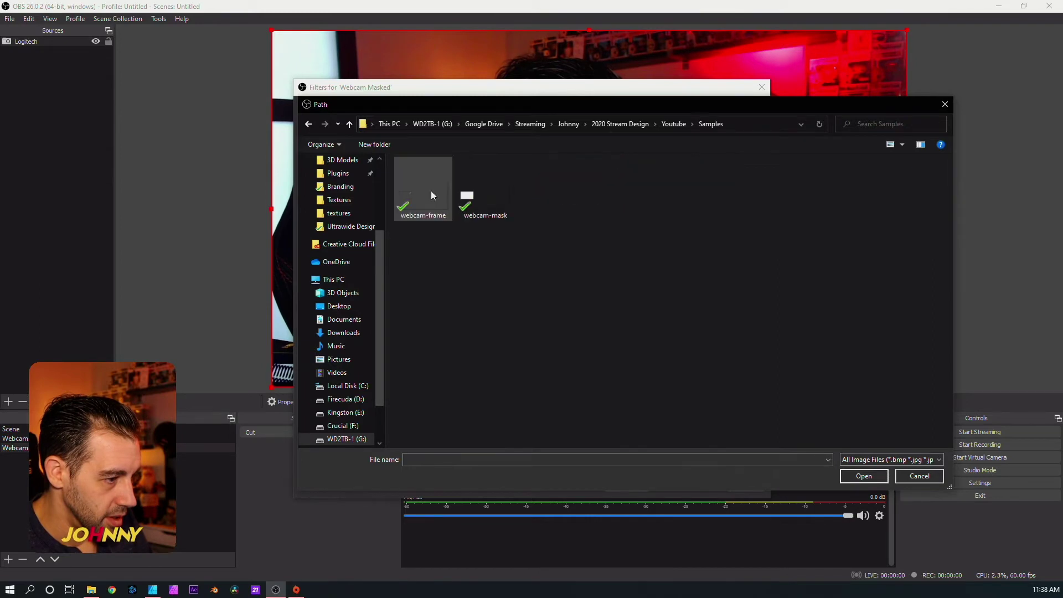
left_click(500, 200)
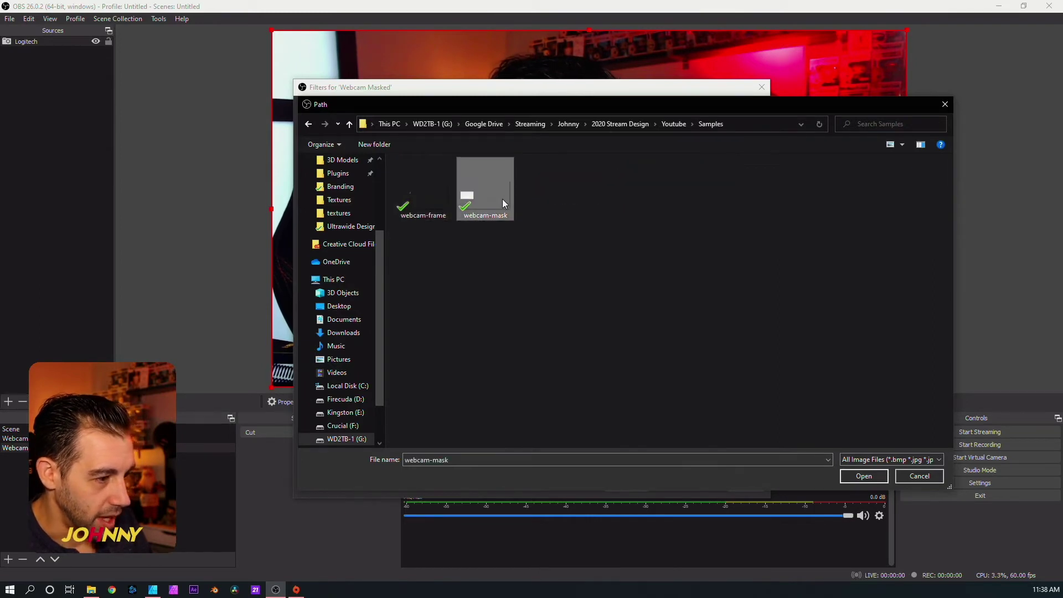
left_click(852, 477)
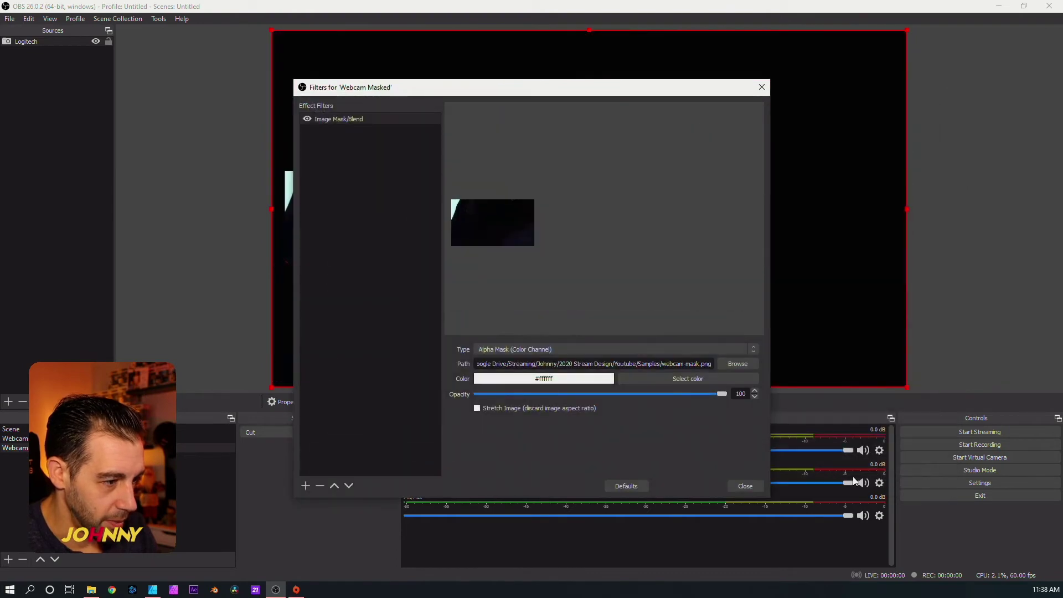
left_click_drag(609, 90, 881, 157)
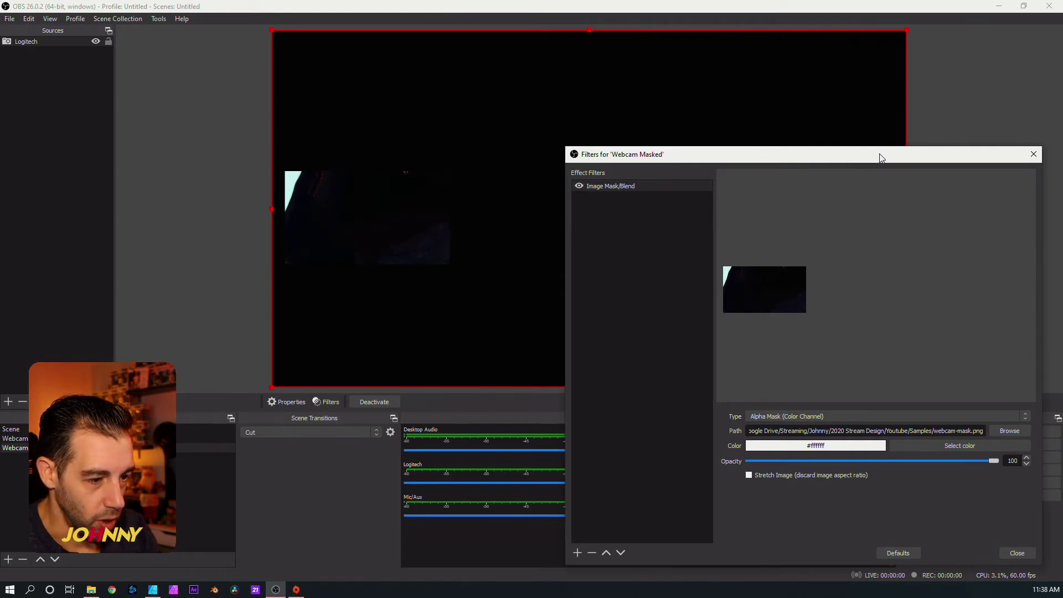
left_click_drag(881, 158, 882, 155)
left_click(1015, 550)
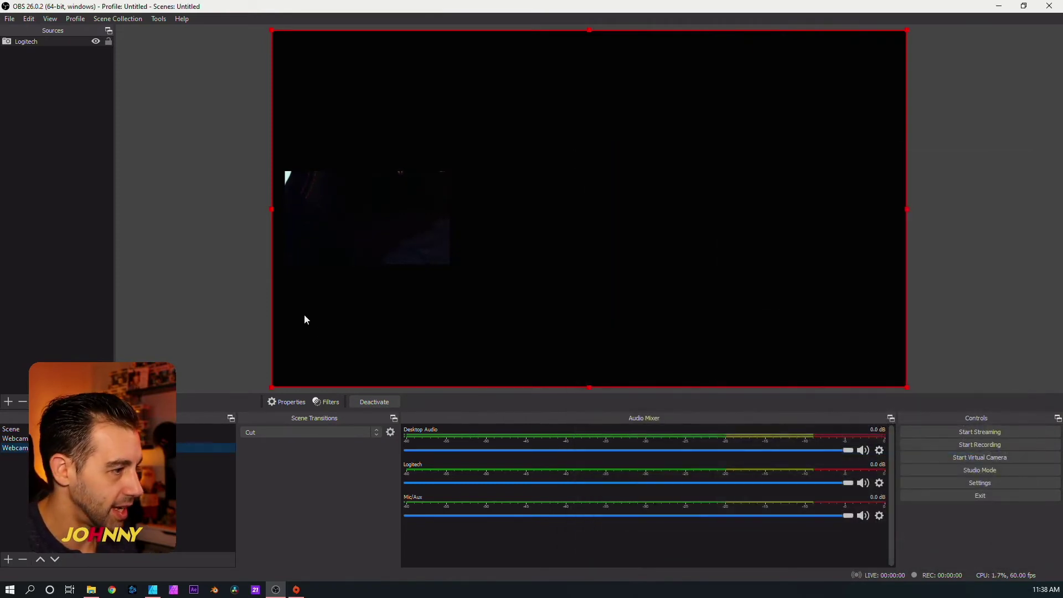
Step: Scale down and position the Logitech webcam source so its picture fills the masked rectangle
left_click(39, 42)
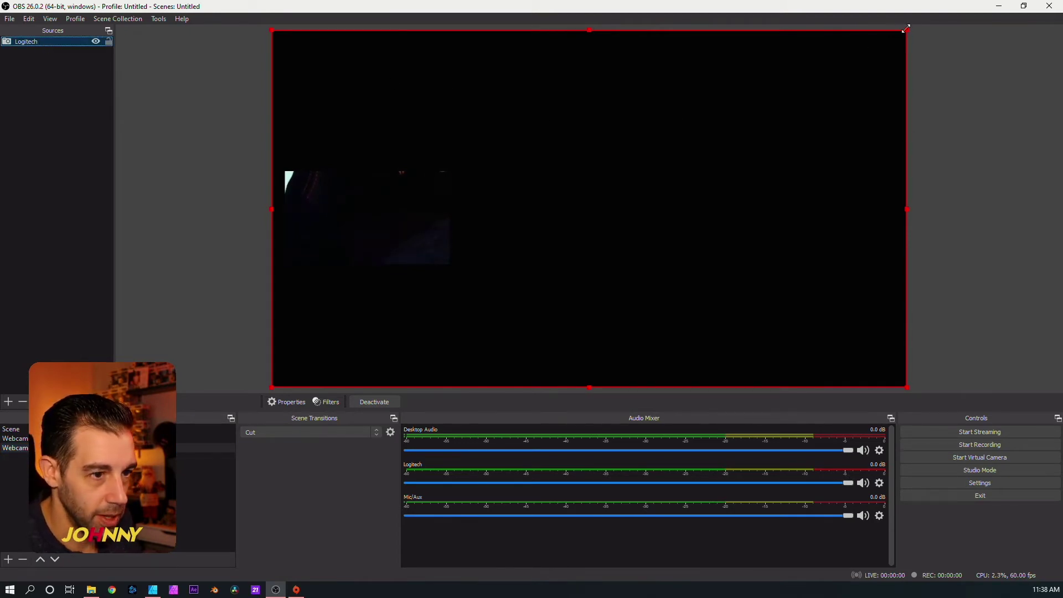
left_click_drag(904, 29, 536, 168)
left_click_drag(537, 314, 535, 294)
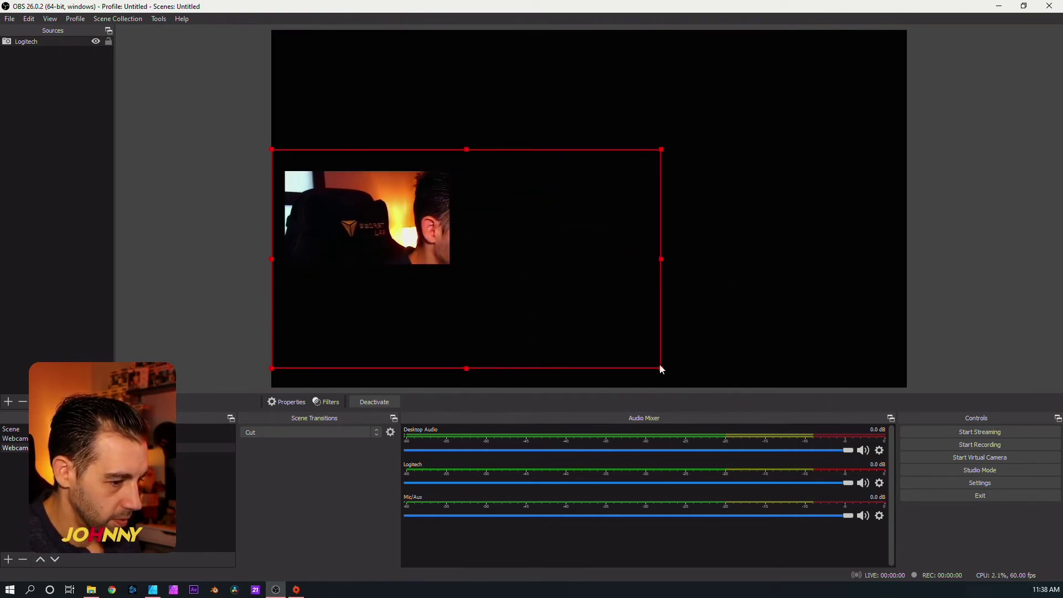
left_click_drag(661, 369, 490, 271)
left_click_drag(270, 148, 281, 167)
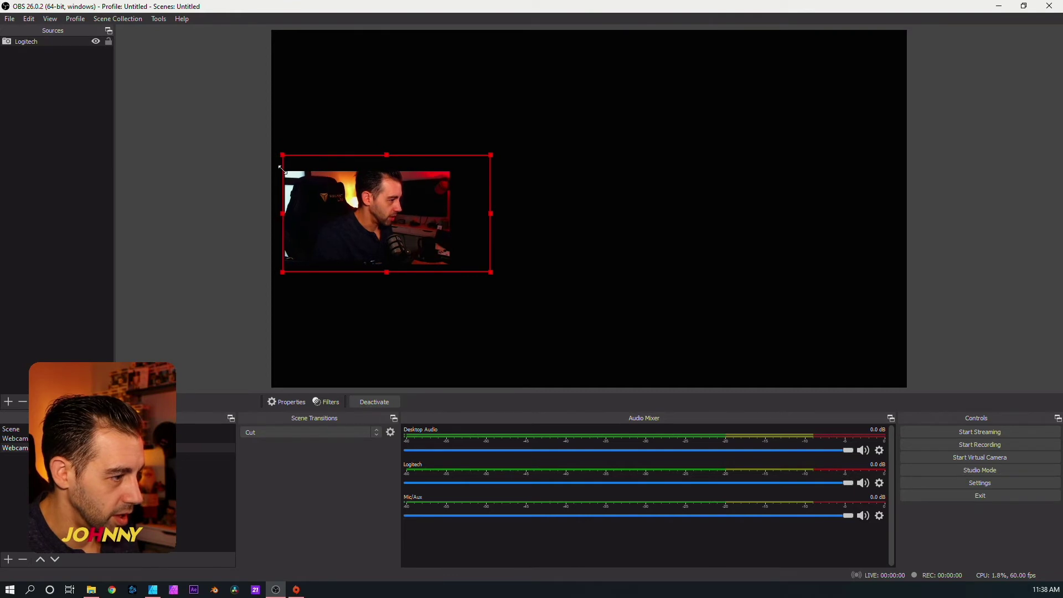
left_click_drag(491, 156, 471, 169)
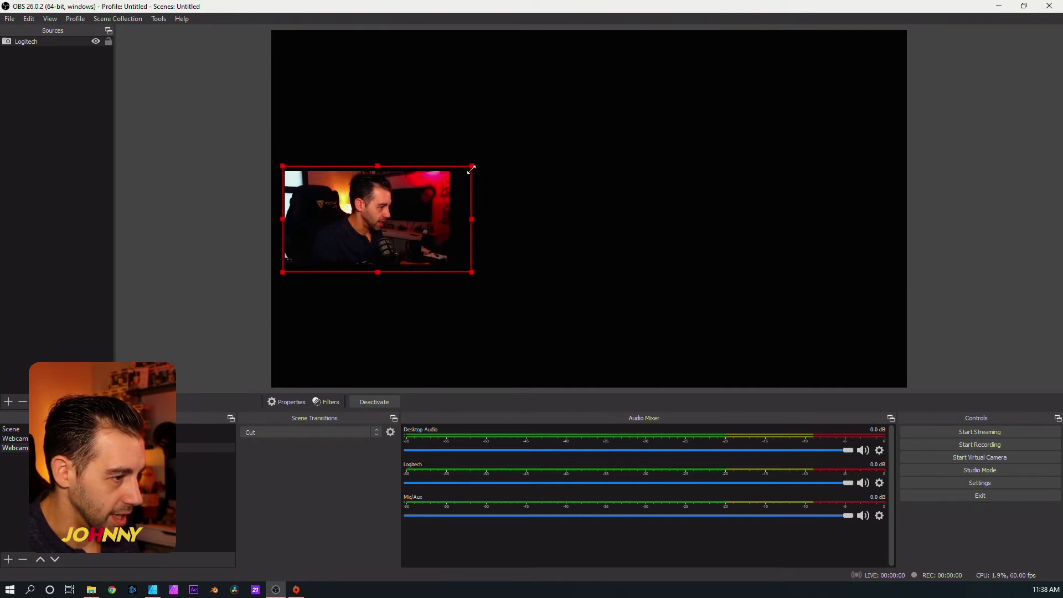
left_click_drag(470, 273, 464, 266)
left_click_drag(395, 227, 393, 229)
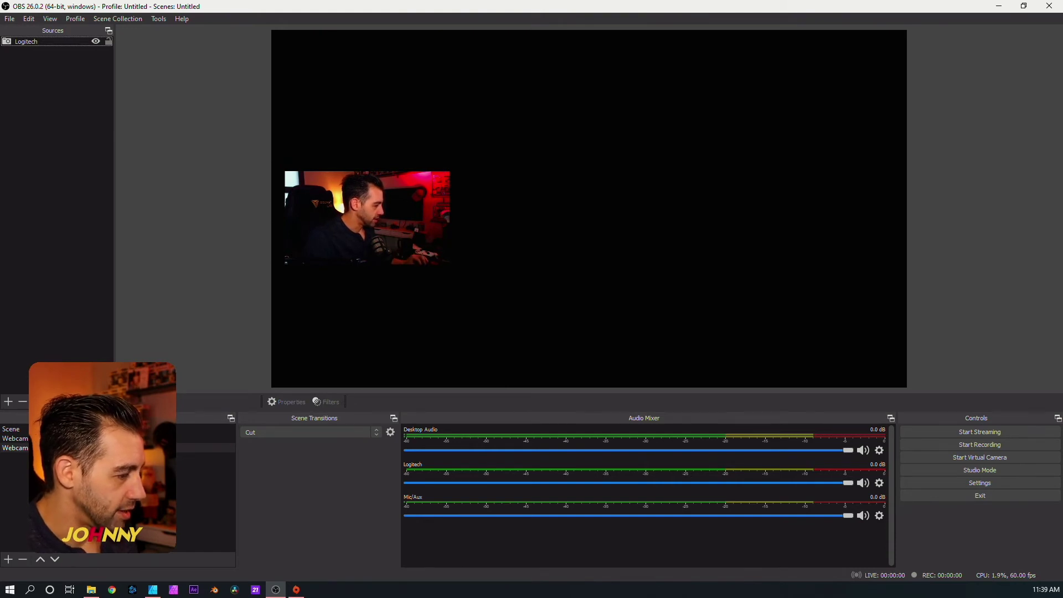
Step: Create another new scene named Main Scene
left_click(8, 560)
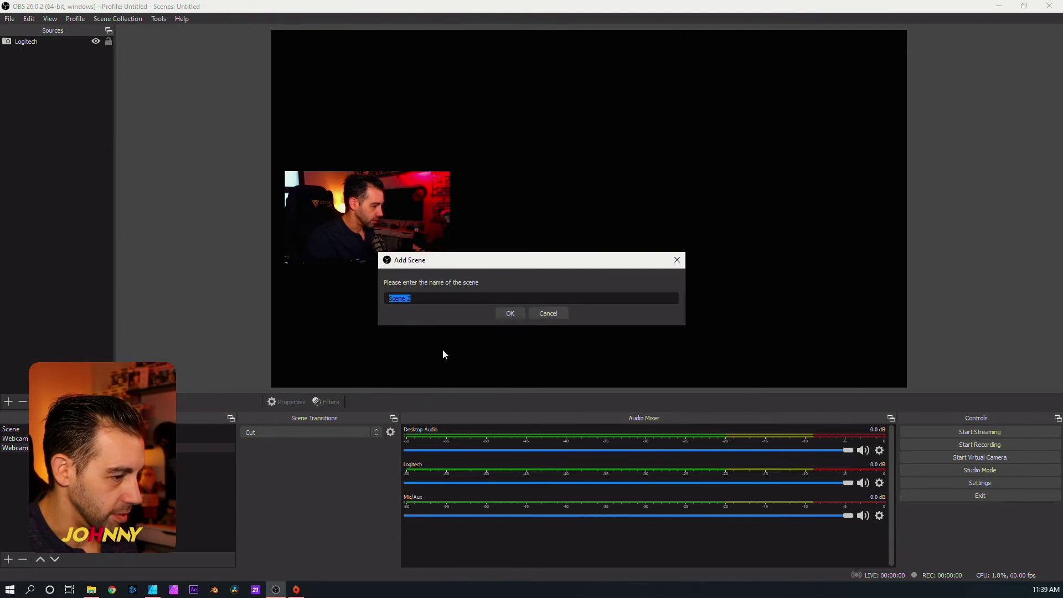
type("Main Scene")
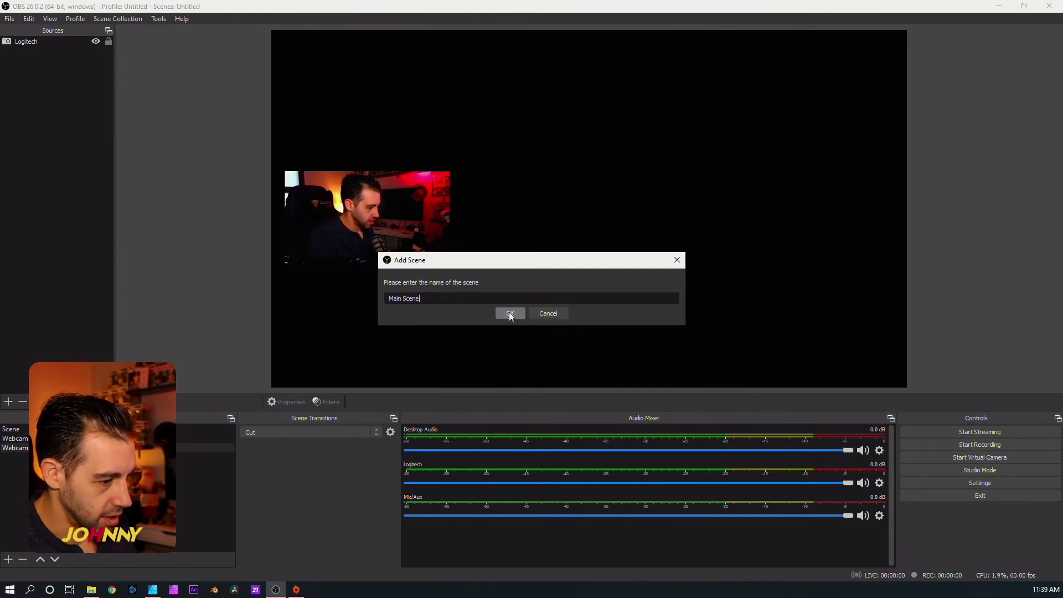
left_click(509, 314)
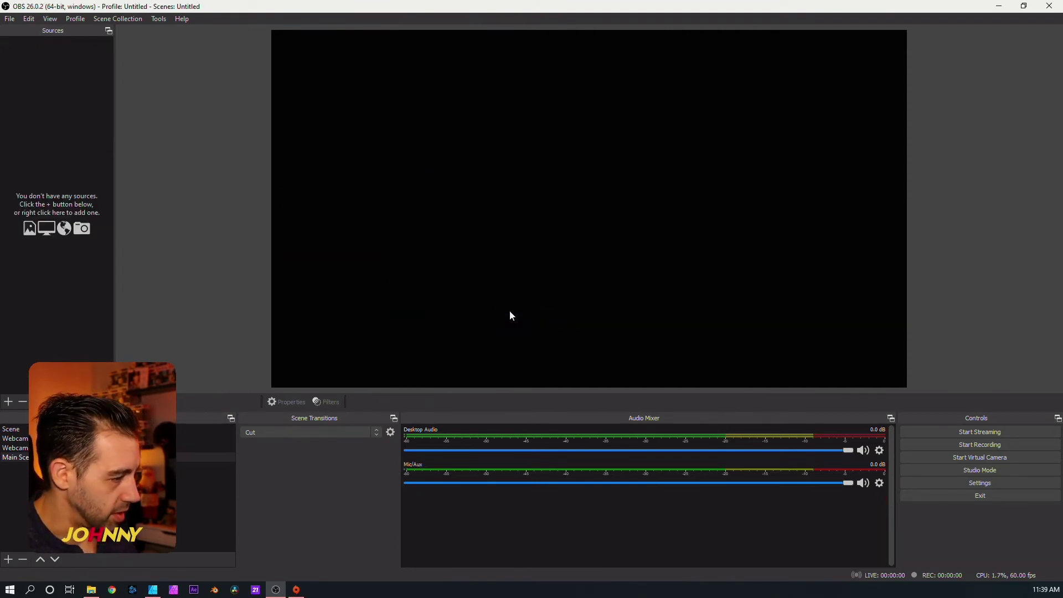
Step: Add a new Image source named Webcam Frame to the Main Scene
left_click(9, 402)
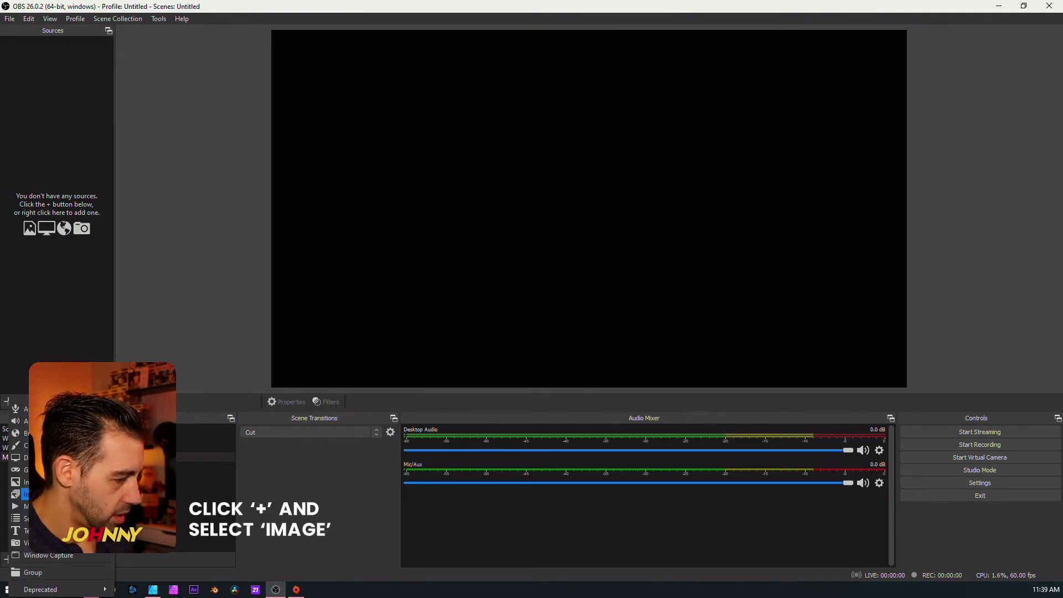
left_click(25, 494)
type("Main Overla")
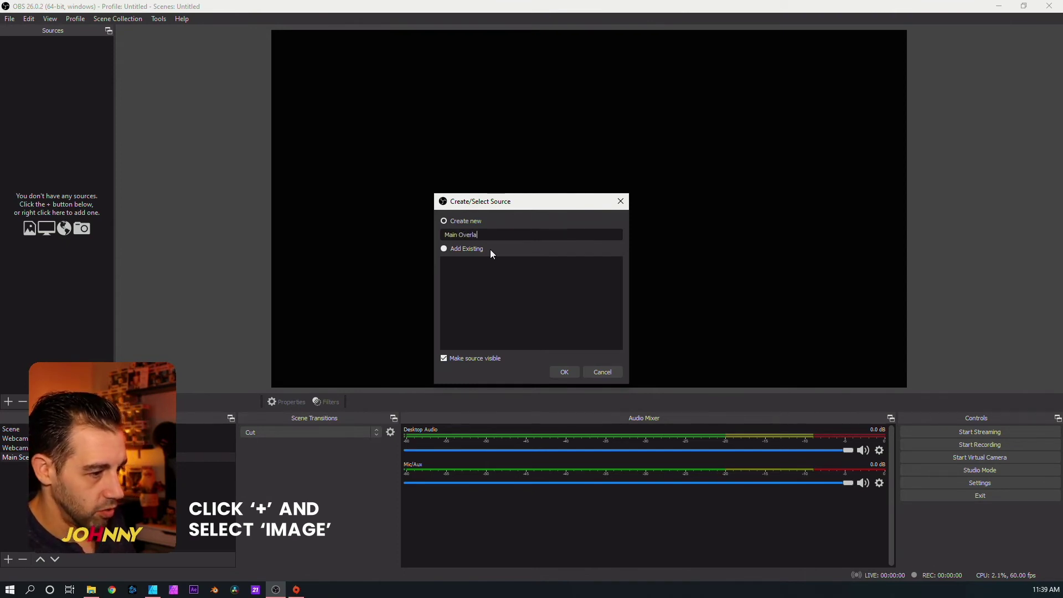
key("BackSpace")
key("BackSpace")
key("BackSpace")
key("BackSpace")
key("BackSpace")
key("BackSpace")
key("BackSpace")
key("BackSpace")
key("BackSpace")
key("BackSpace")
key("BackSpace")
type("Webcam Frame")
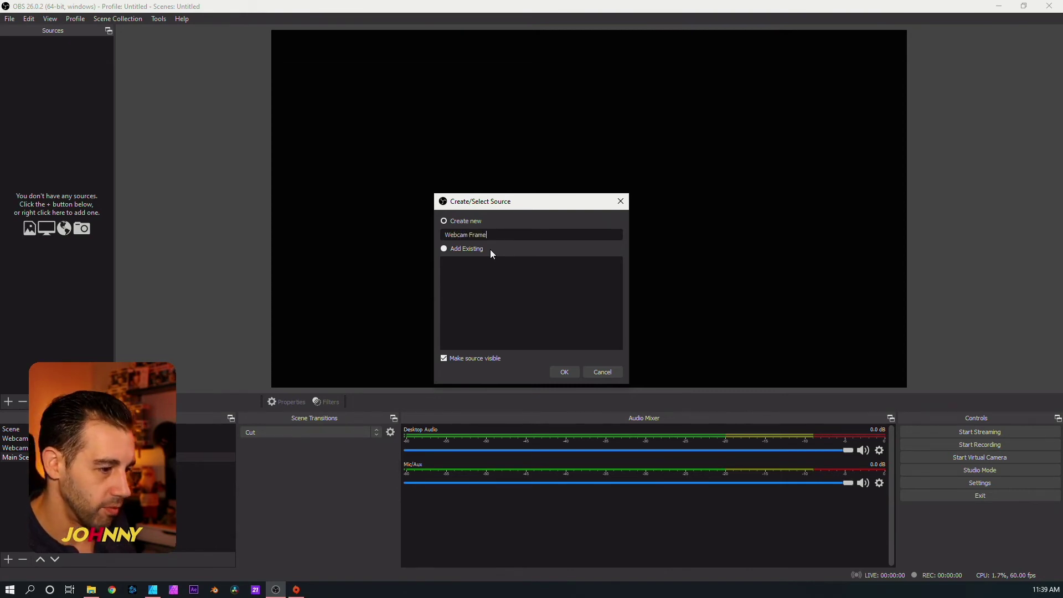
left_click(565, 372)
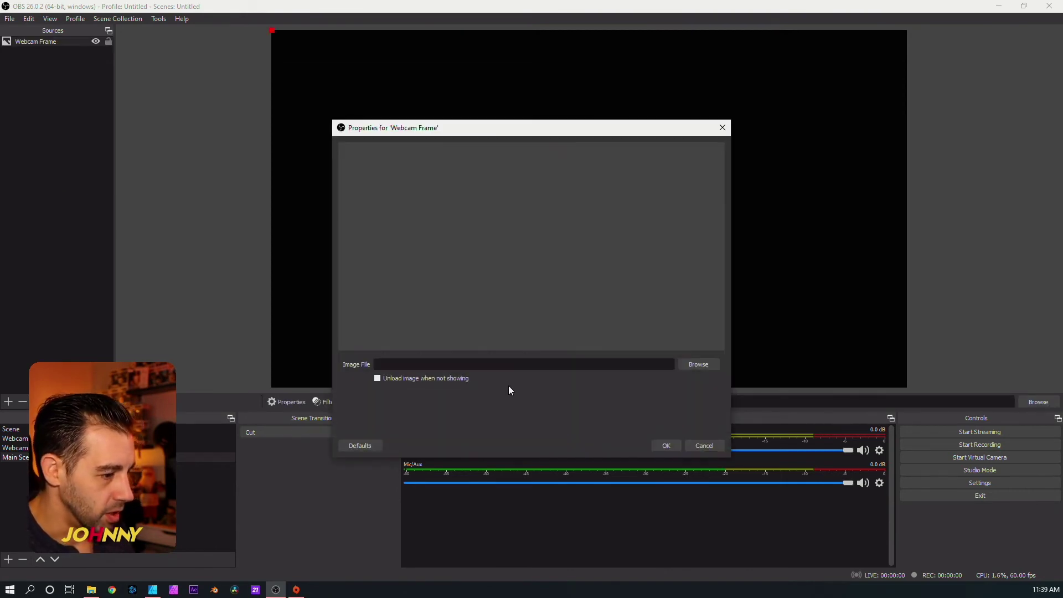
Step: Load webcam-frame from the Youtube/Samples folder as the Webcam Frame source's image and accept its properties
left_click(696, 365)
left_click(457, 243)
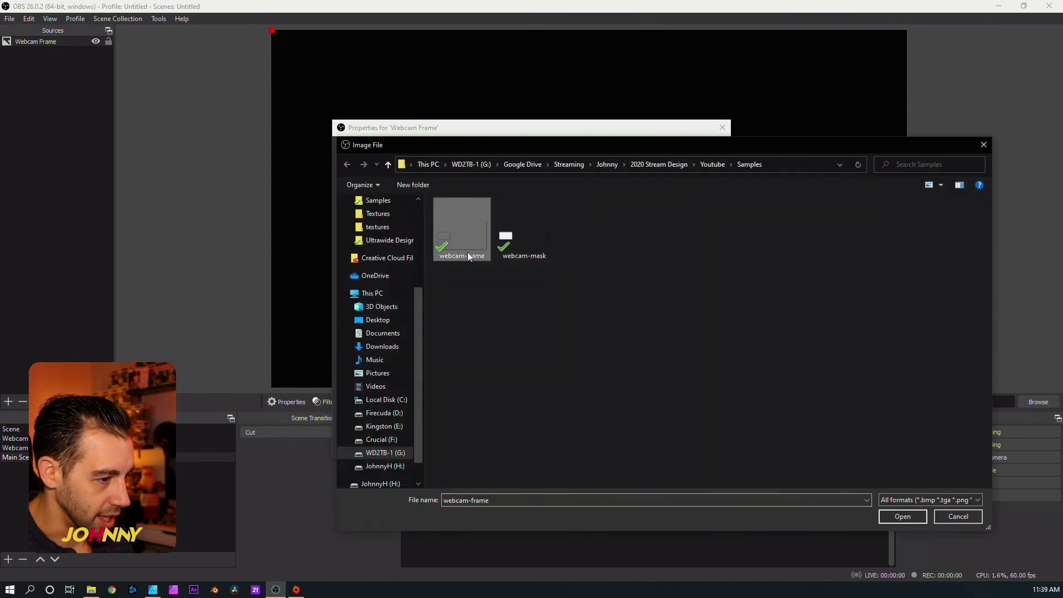
left_click(902, 516)
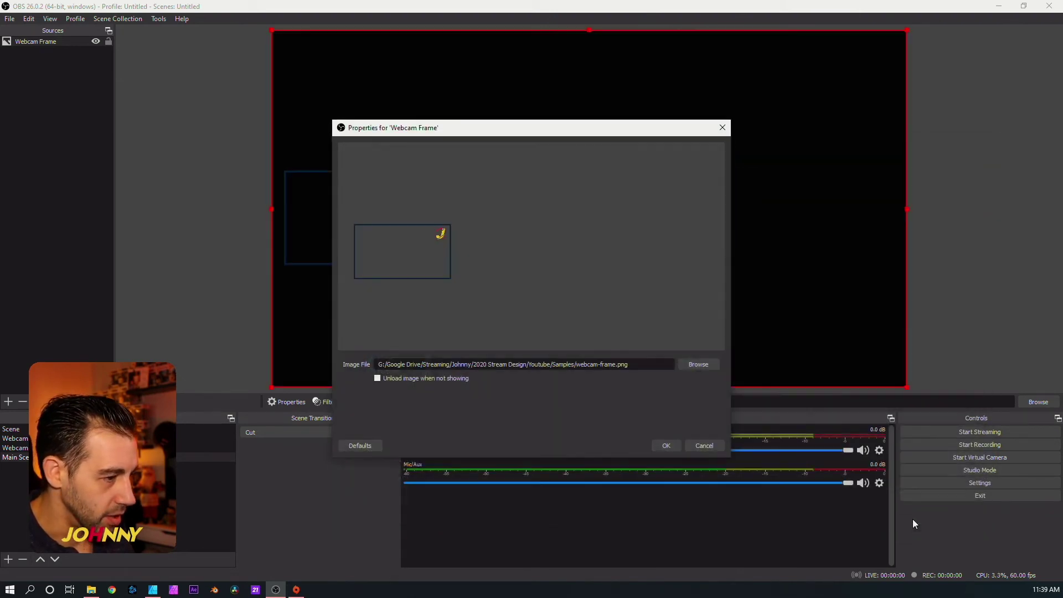
left_click(667, 447)
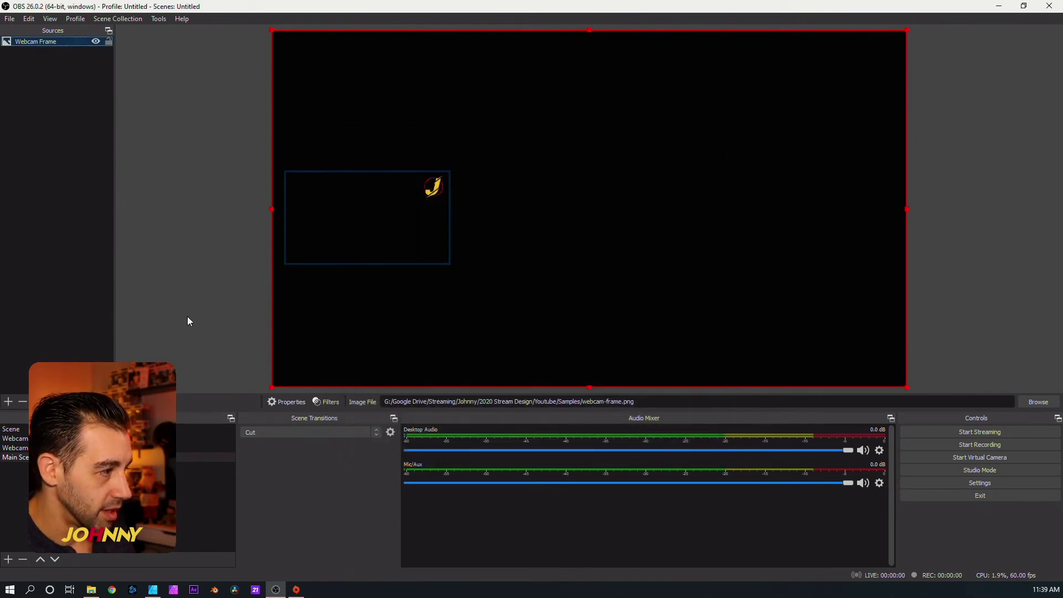
left_click(71, 243)
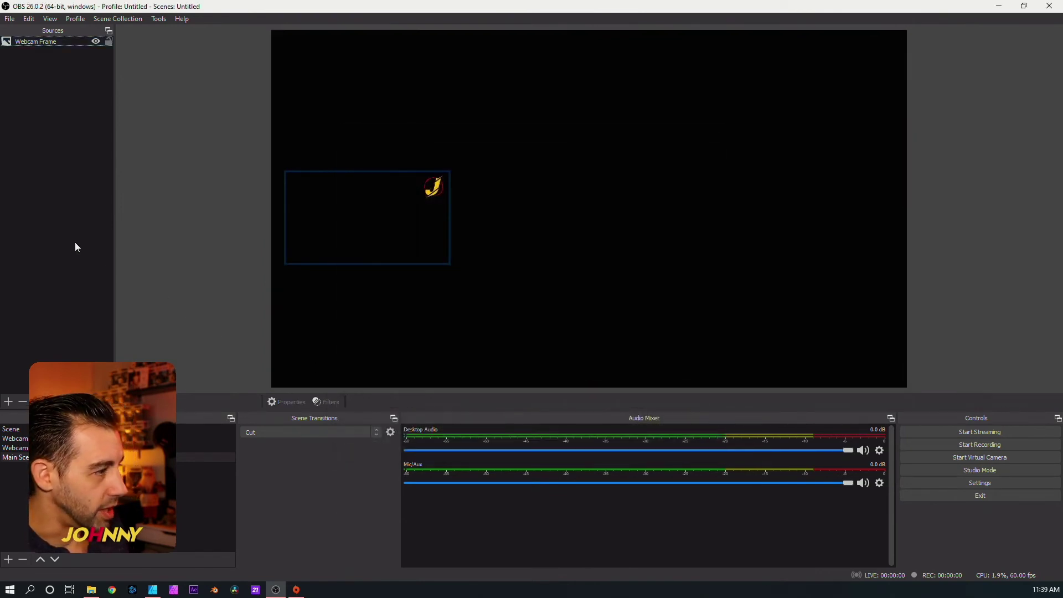
Step: Add the existing Webcam Masked scene as a source and place it beneath Webcam Frame in the source order
left_click(10, 401)
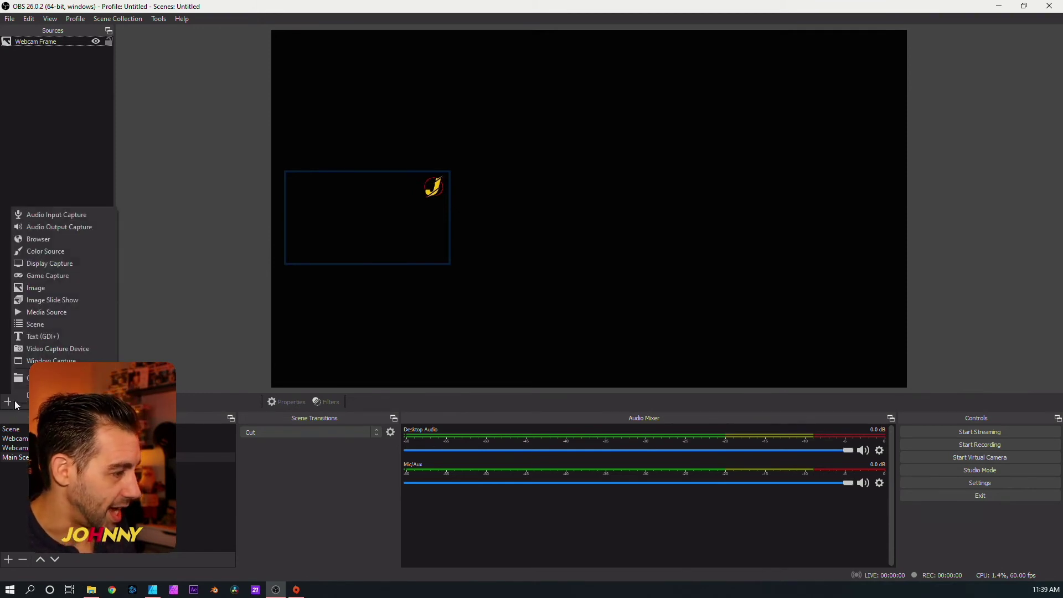
left_click(33, 326)
left_click(460, 279)
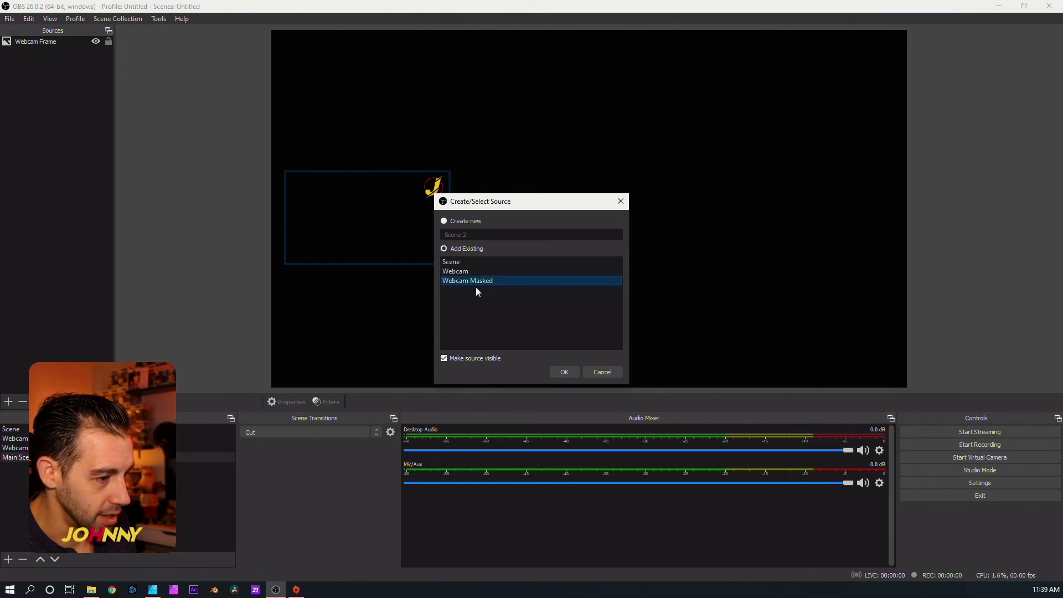
left_click(563, 371)
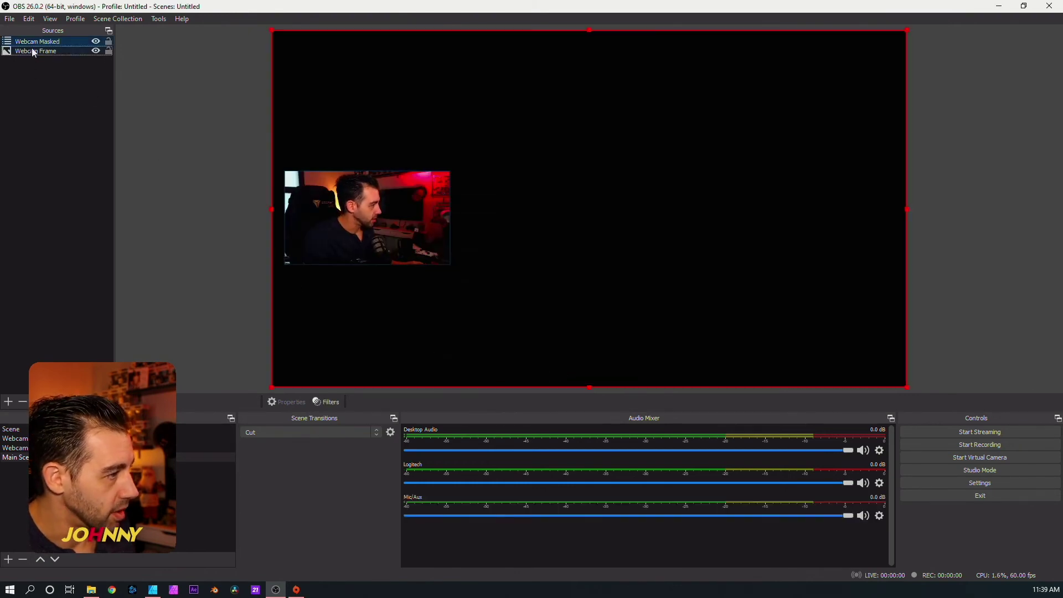
left_click_drag(32, 41, 34, 59)
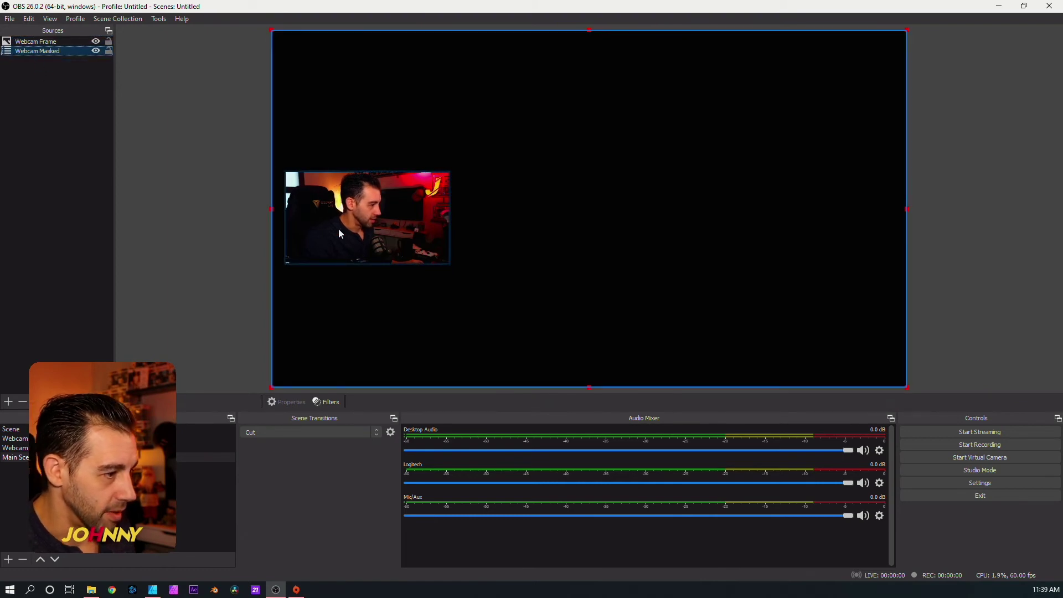
left_click(107, 159)
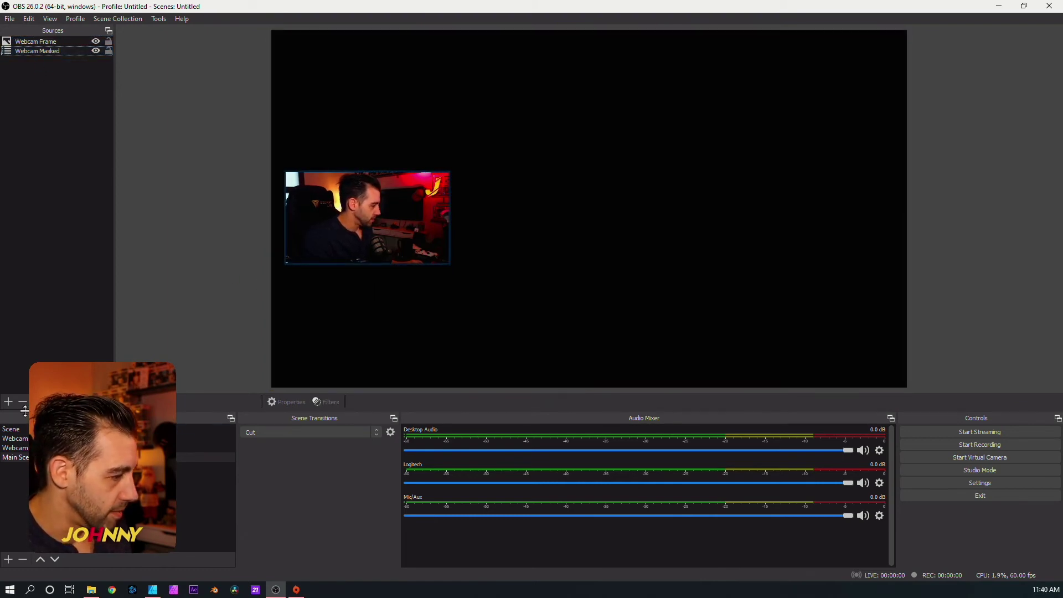
Step: Add the existing Display Capture source to the Main Scene
left_click(9, 403)
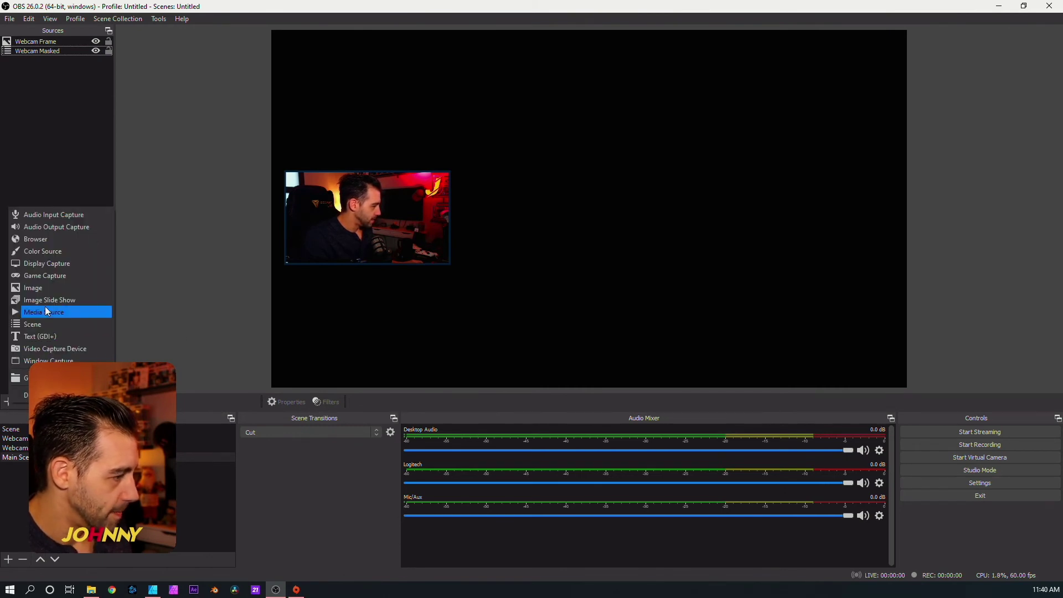
left_click(52, 264)
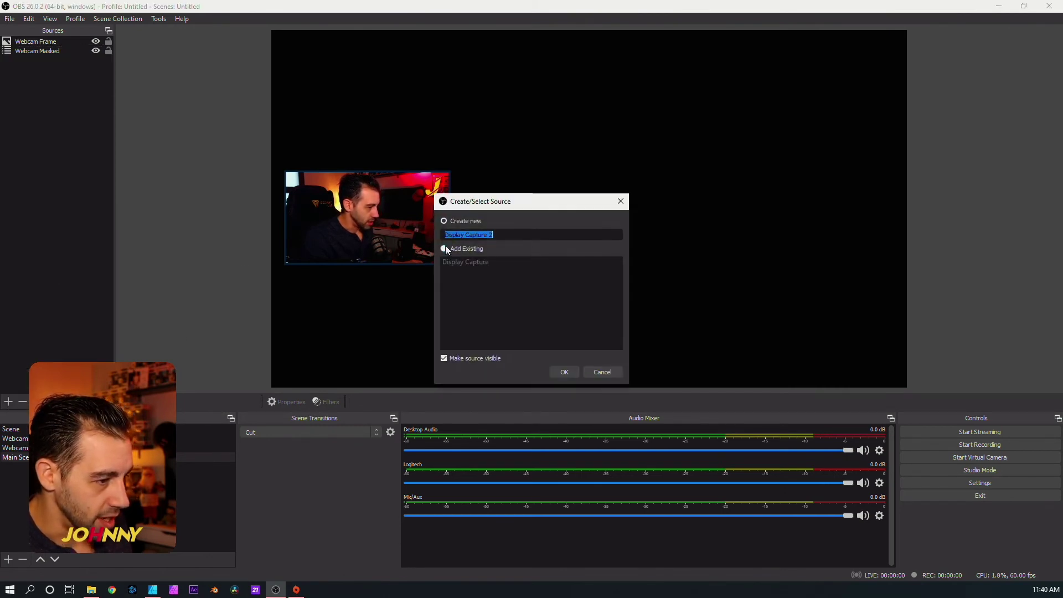
left_click(564, 371)
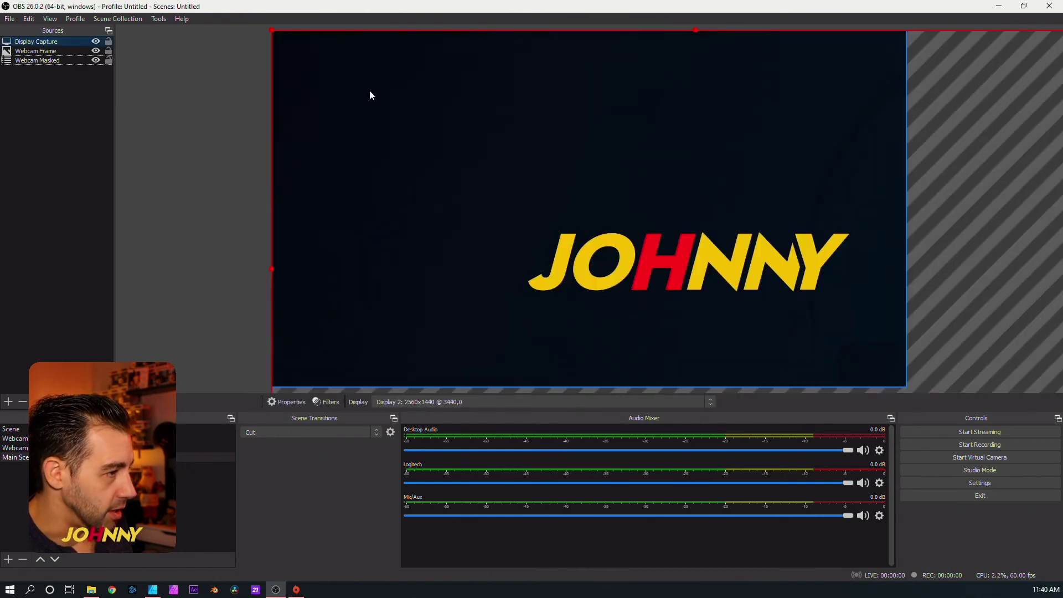
Step: Fit the Display Capture source to the screen and move it beneath the webcam frame and masked webcam sources
right_click(344, 100)
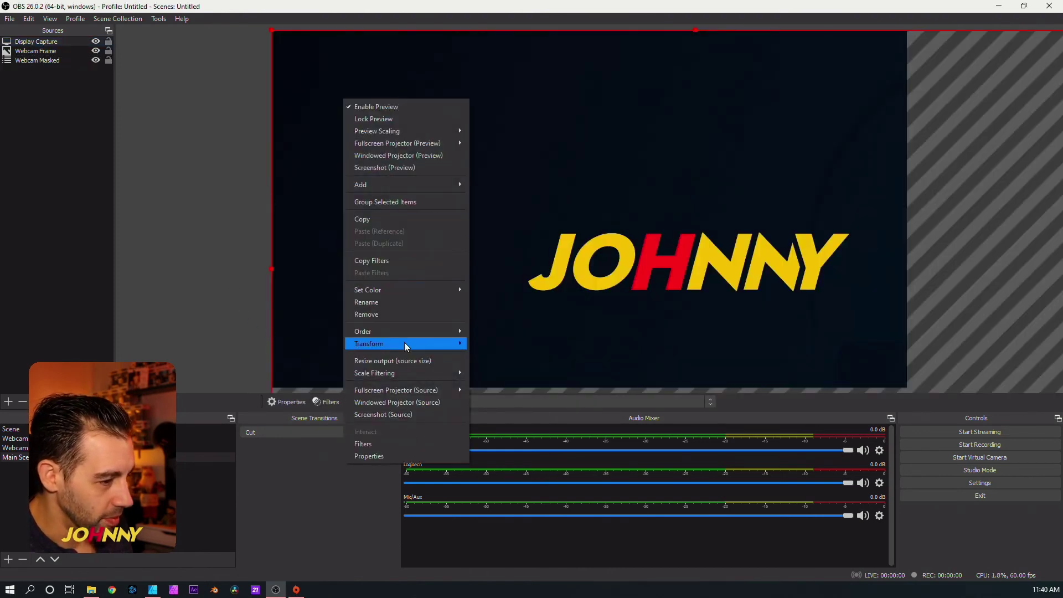
mouse_move(460, 346)
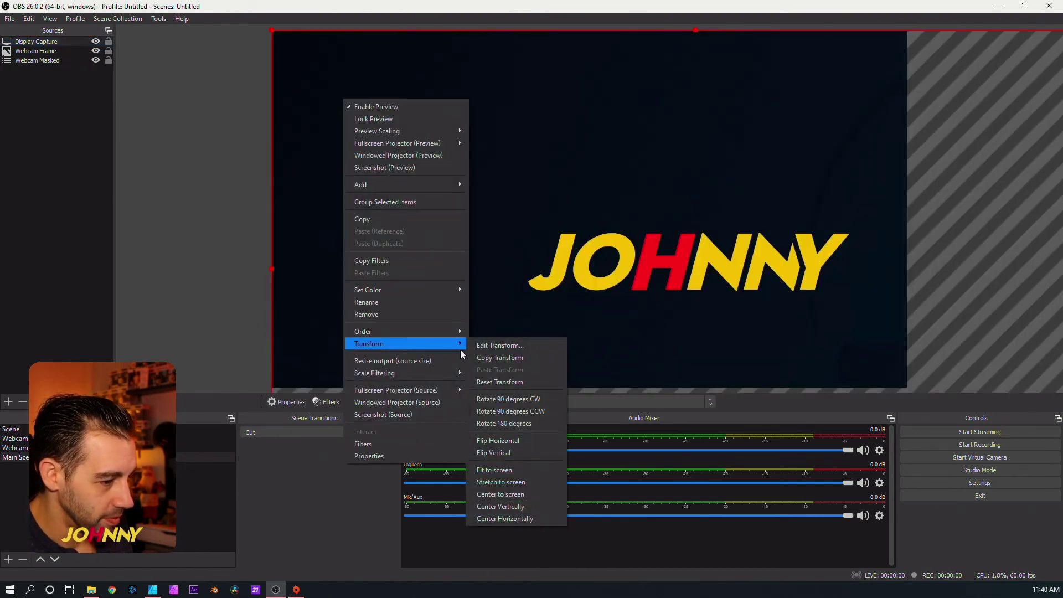
left_click(501, 470)
left_click_drag(26, 43, 39, 83)
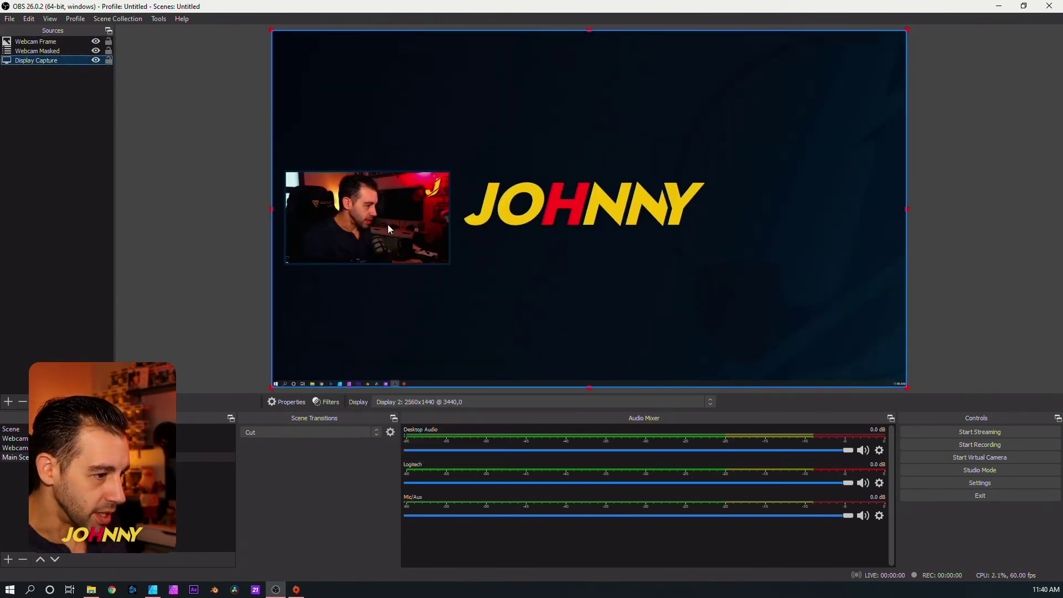